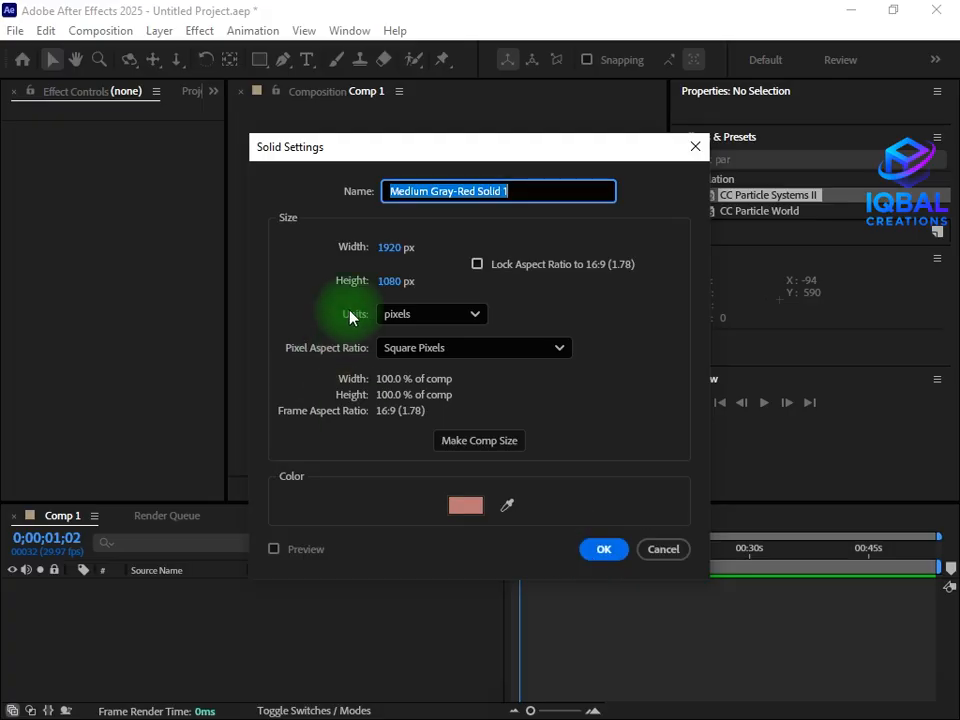
# Create the 1920 × 1080 px solid, apply CC Particle Systems II to it, and expand the effect's Producer and Physics settings.
pyautogui.click(602, 553)
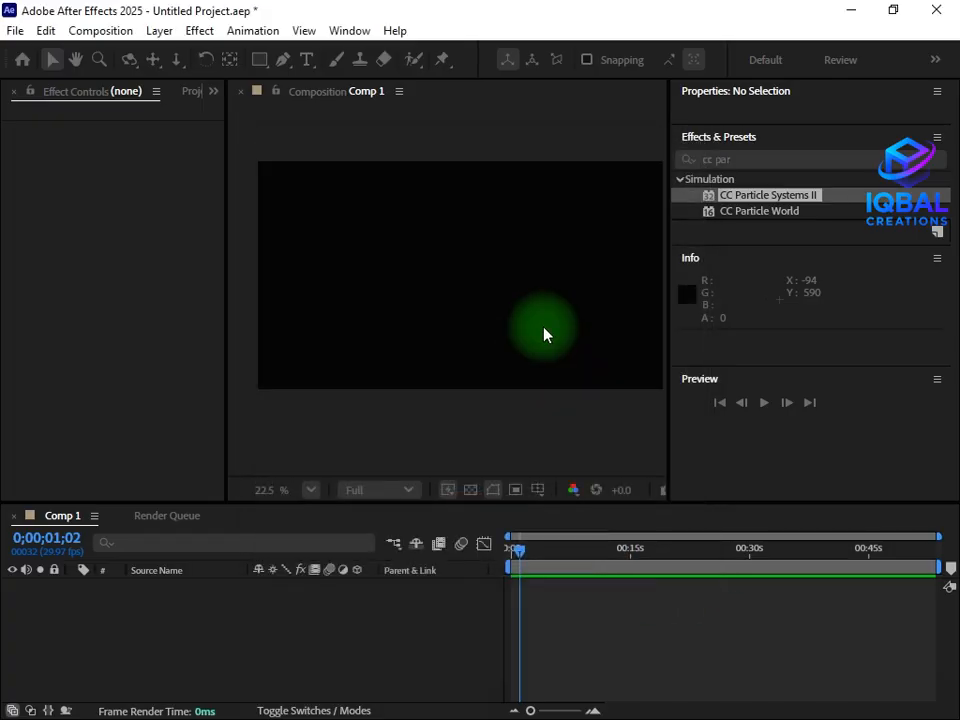
pyautogui.click(568, 598)
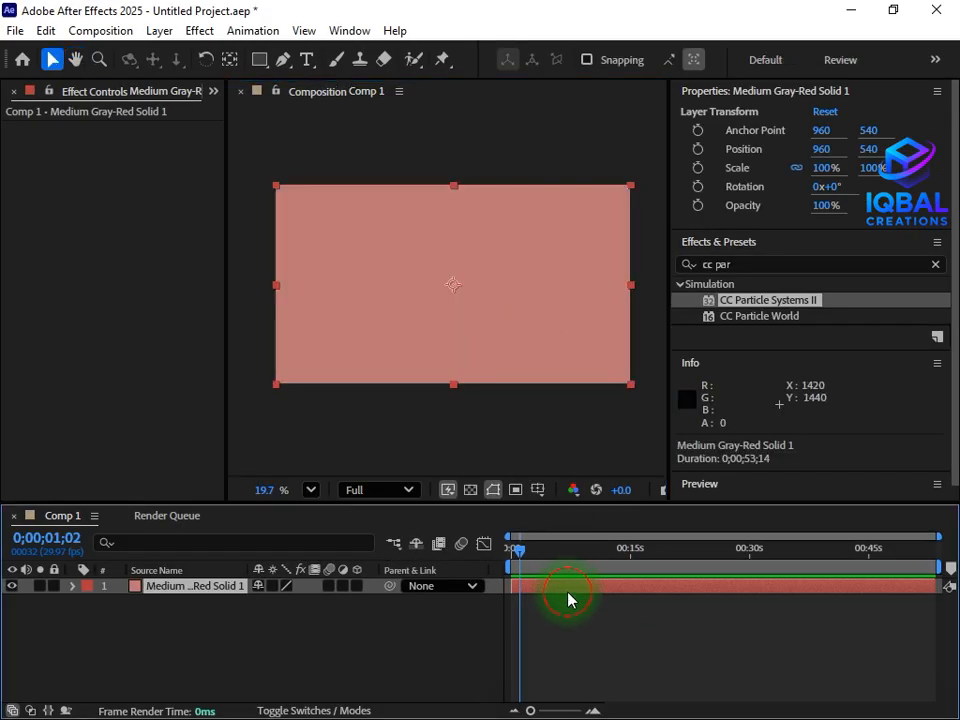
pyautogui.click(936, 265)
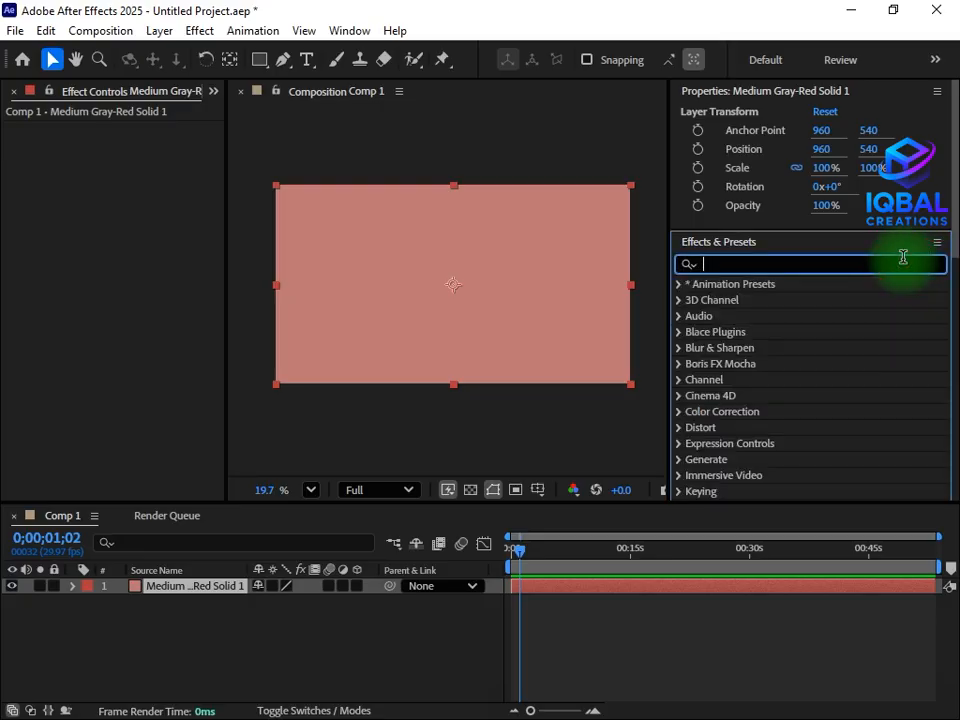
pyautogui.write('cc part')
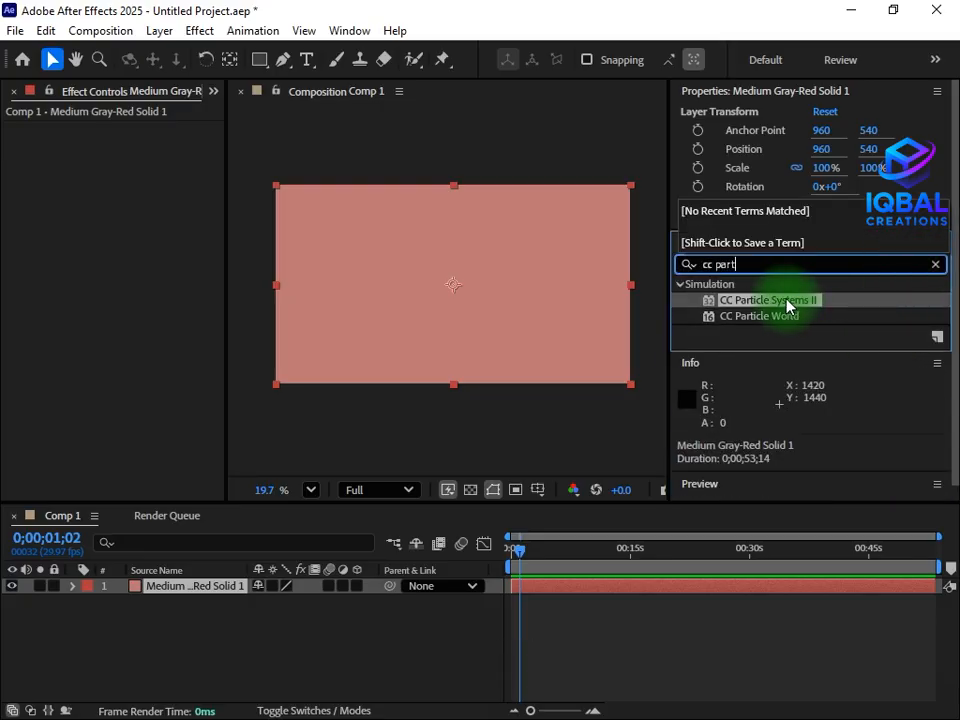
pyautogui.moveTo(789, 301); pyautogui.dragTo(578, 598)
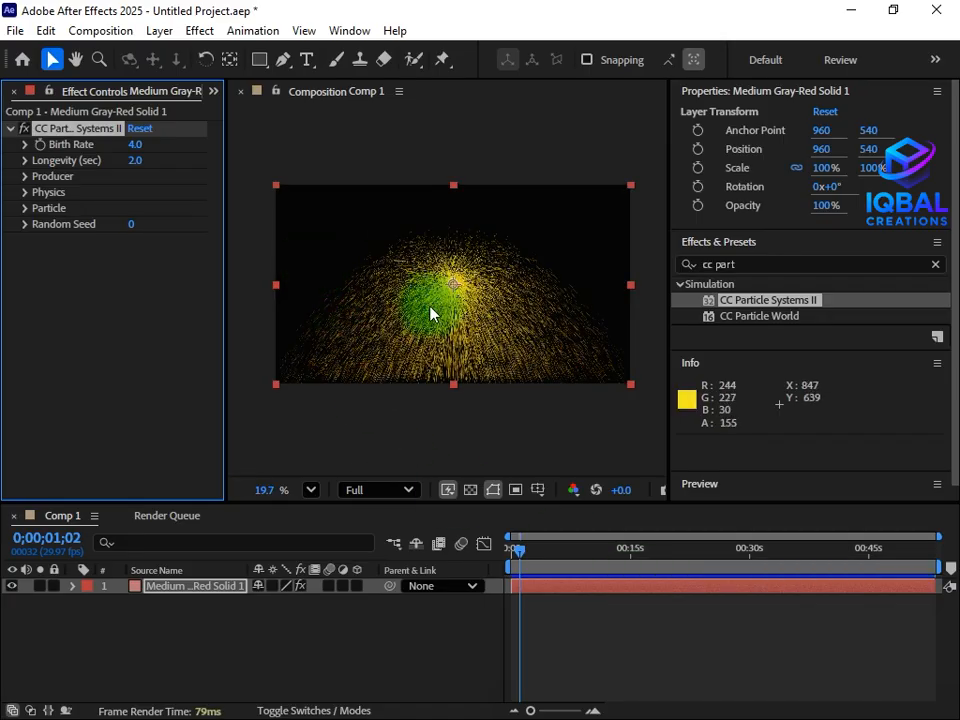
pyautogui.click(25, 176)
pyautogui.click(26, 240)
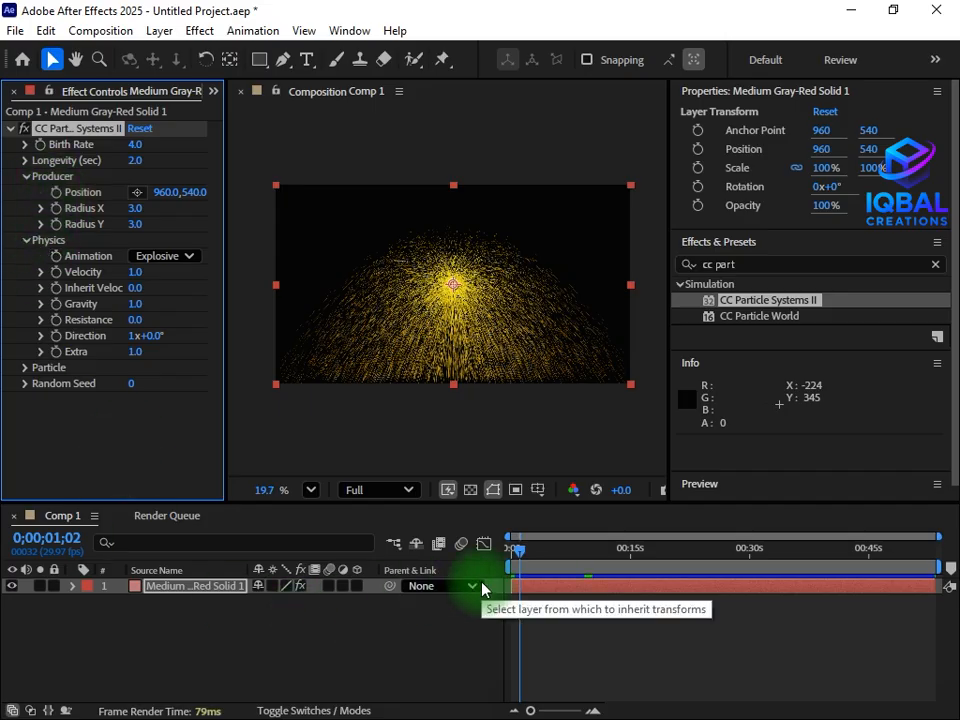
# With no layer selected, set the Pen tool to draw shapes with no fill and a red stroke.
pyautogui.rightClick(640, 648)
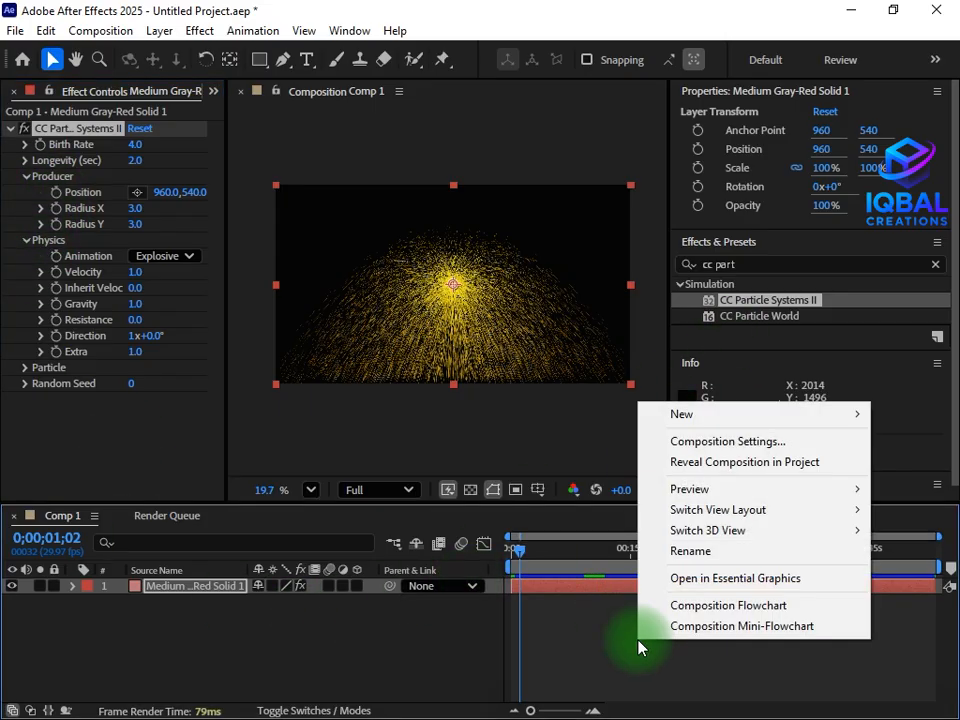
pyautogui.click(600, 630)
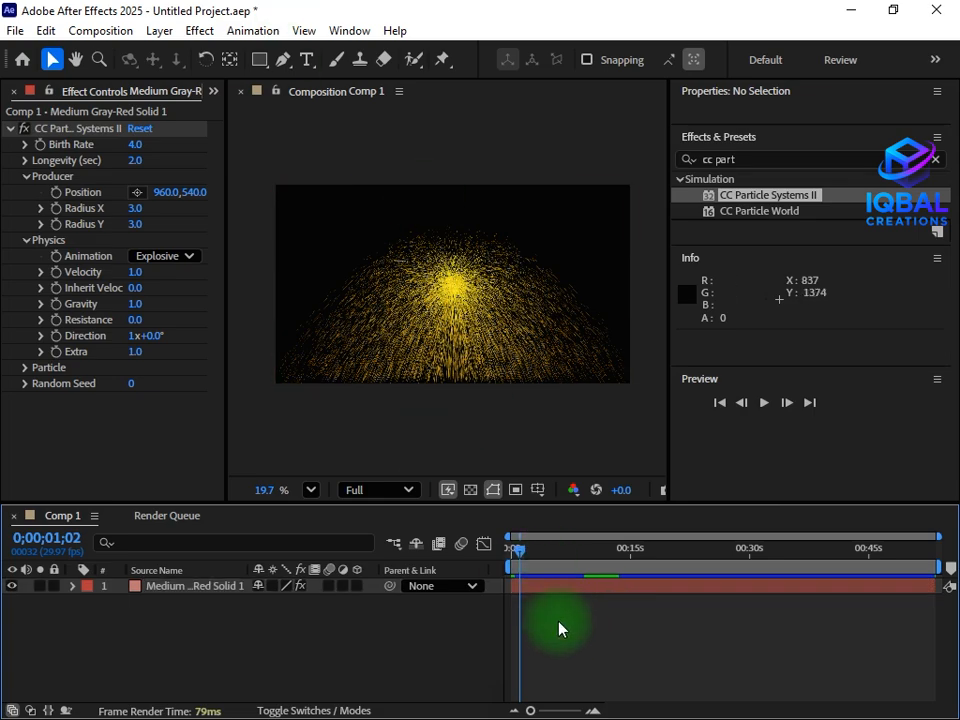
pyautogui.click(285, 60)
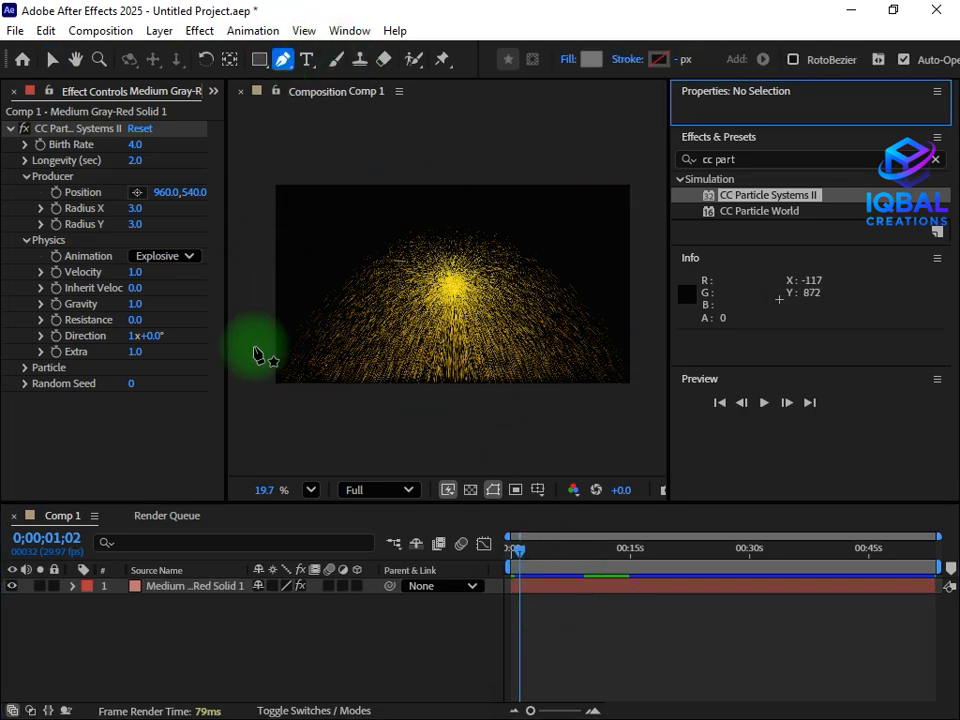
pyautogui.click(570, 61)
pyautogui.click(380, 320)
pyautogui.click(498, 428)
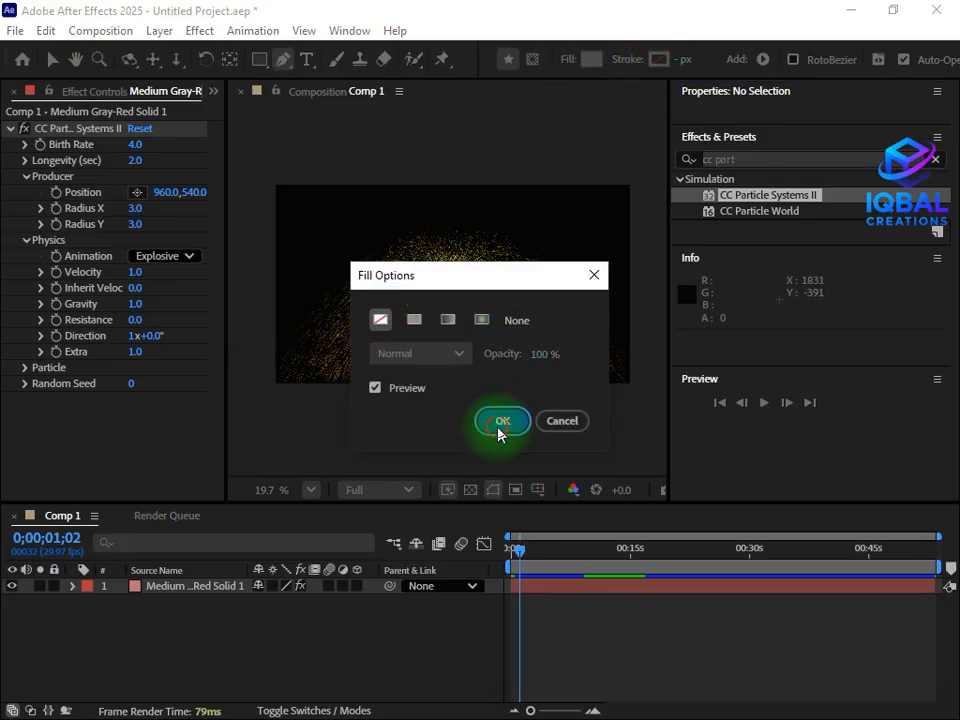
pyautogui.click(658, 59)
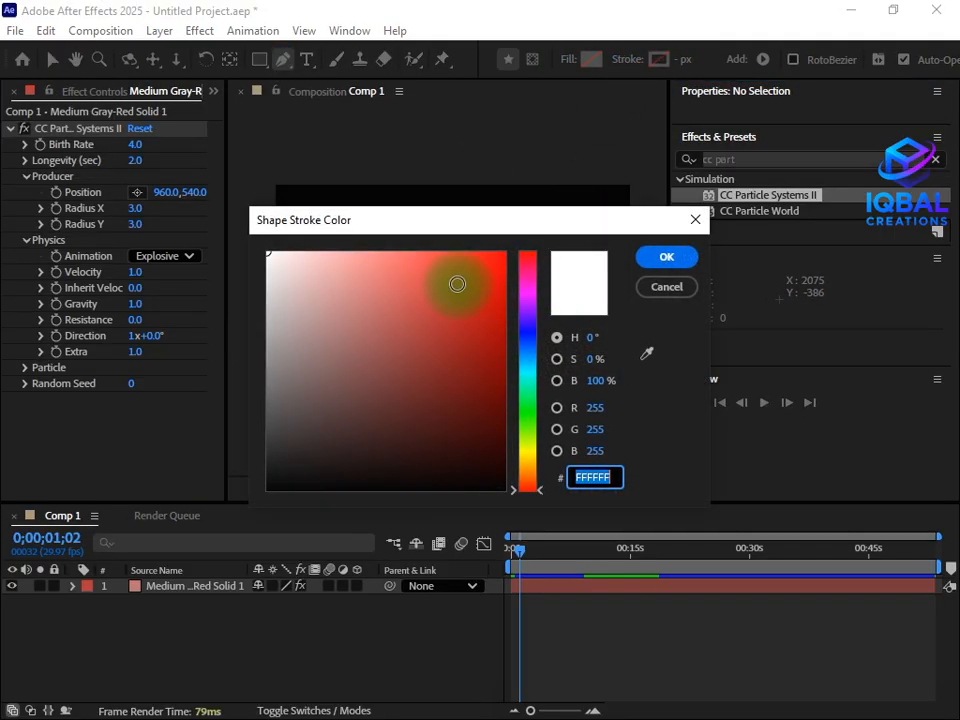
pyautogui.moveTo(457, 284); pyautogui.dragTo(501, 252)
pyautogui.click(690, 258)
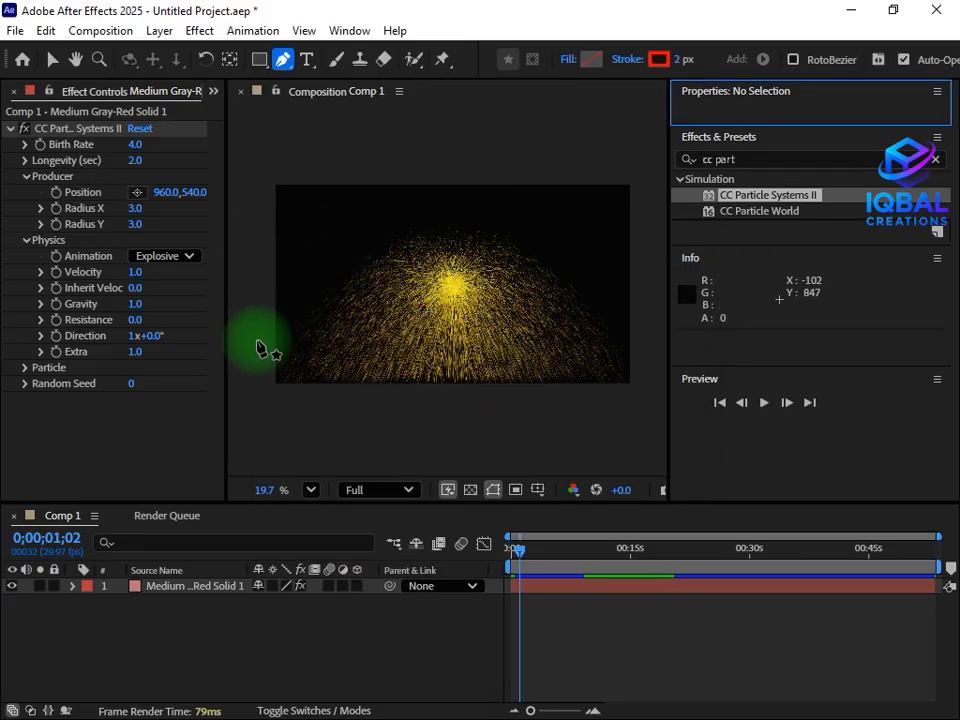
# Draw an open, curved path with two loops across the composition, starting outside the frame's left edge and ending near its upper-right corner.
pyautogui.click(388, 240)
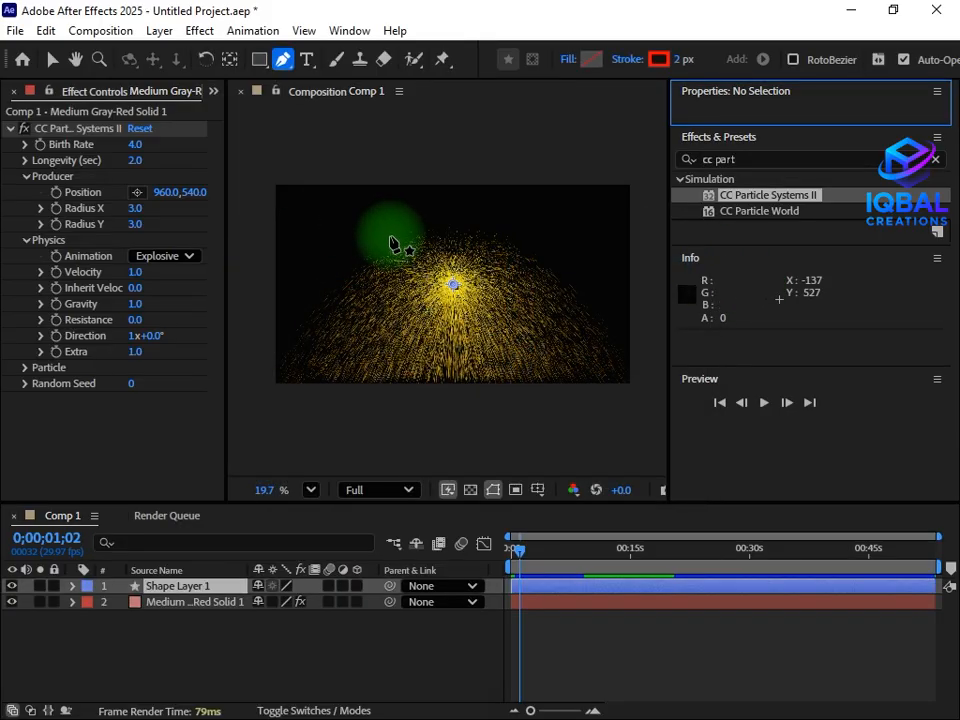
pyautogui.moveTo(388, 240); pyautogui.dragTo(420, 287)
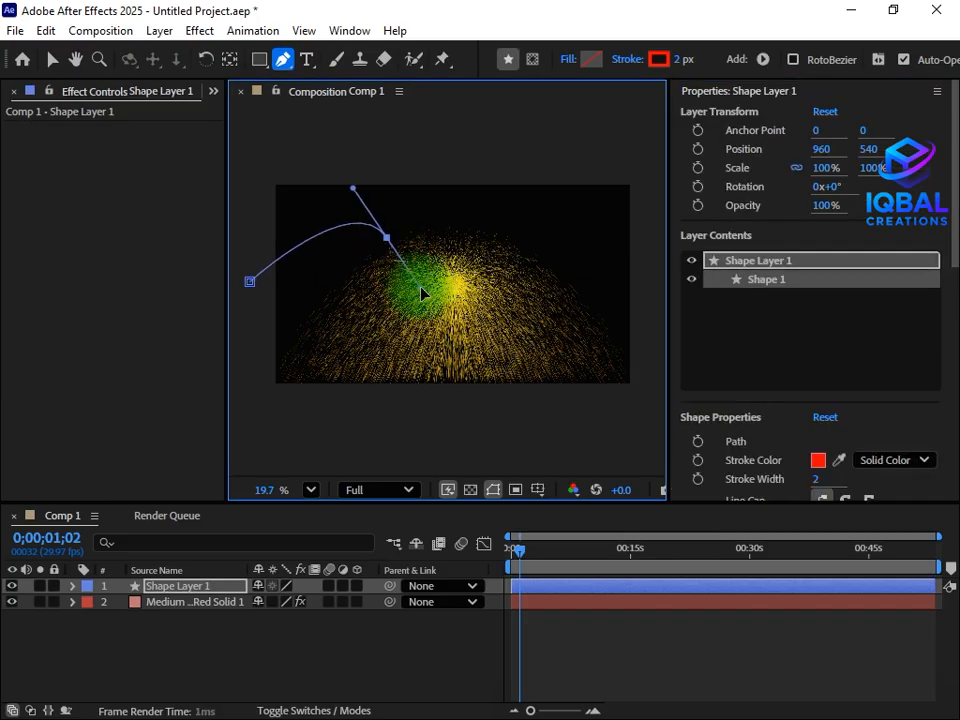
pyautogui.moveTo(327, 302); pyautogui.dragTo(312, 268)
pyautogui.moveTo(496, 208); pyautogui.dragTo(617, 261)
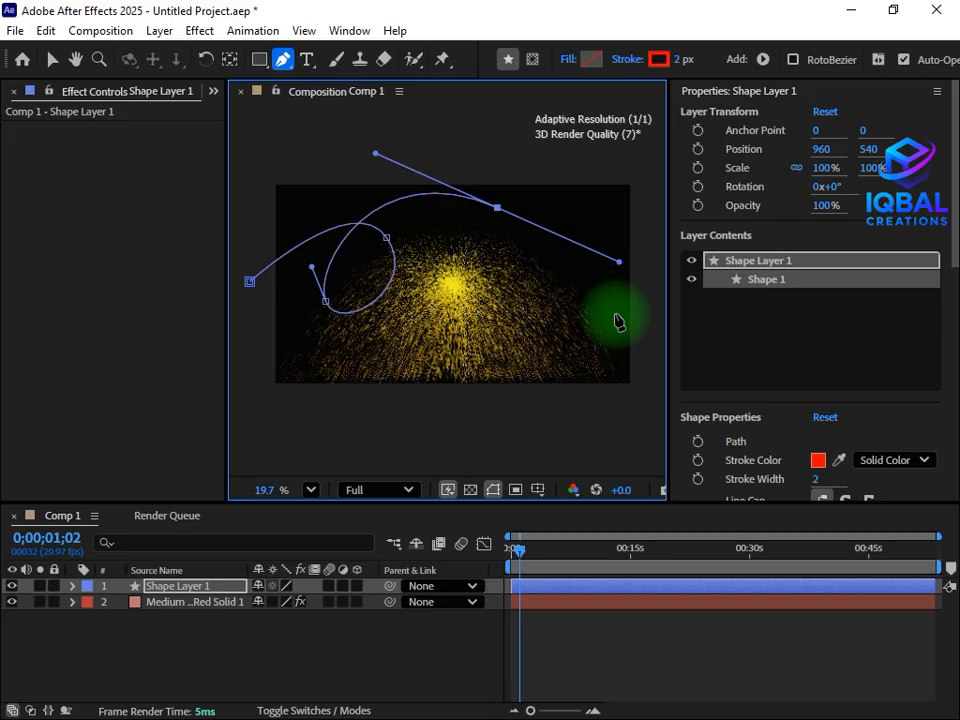
pyautogui.click(462, 313)
pyautogui.moveTo(617, 213); pyautogui.dragTo(680, 323)
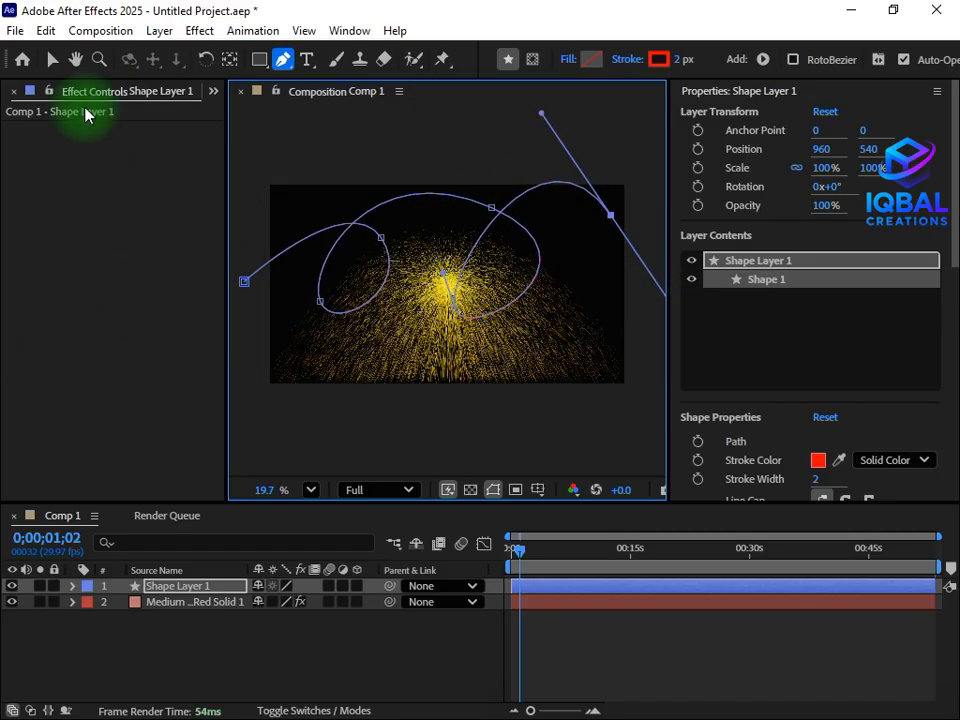
pyautogui.click(52, 59)
# End the work area at 0;00;14;25, trim the composition to it, and place the current time at 0;00;00;29.
pyautogui.moveTo(527, 551)
pyautogui.mouseDown()
pyautogui.moveTo(489, 553)
pyautogui.moveTo(530, 553)
pyautogui.mouseUp()
pyautogui.click(576, 629)
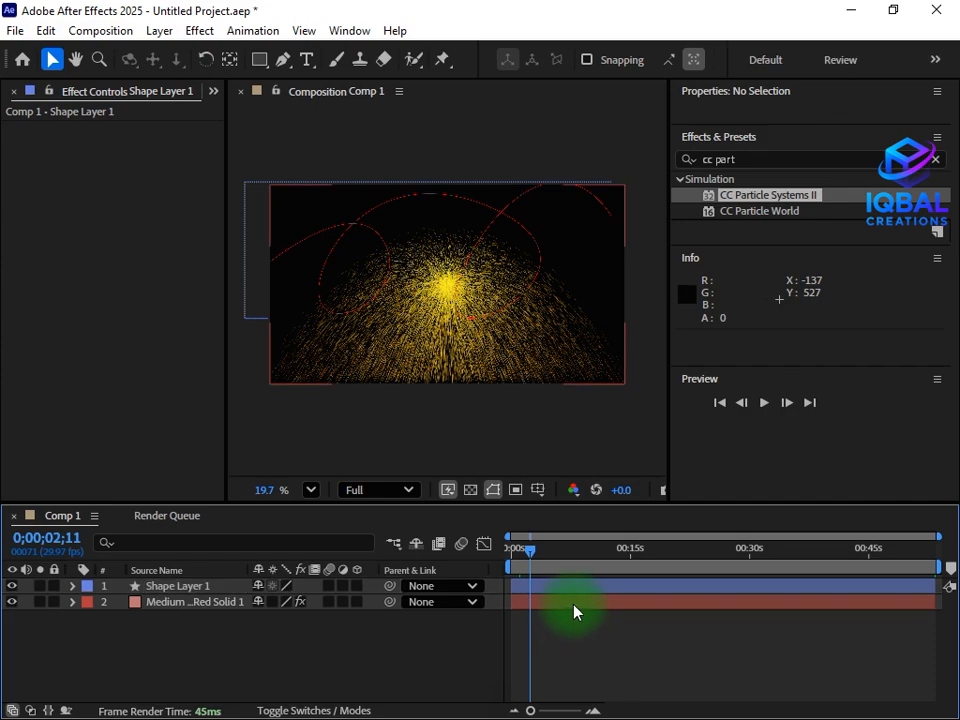
pyautogui.moveTo(935, 560); pyautogui.dragTo(645, 571)
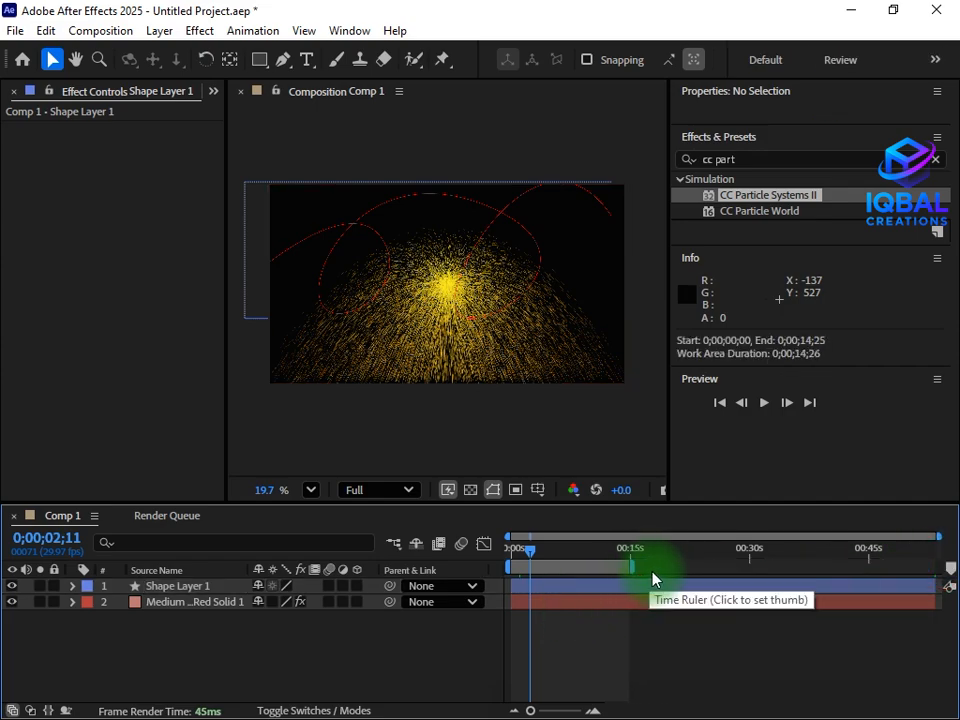
pyautogui.hotkey('ctrl', 'shift', 'x')
pyautogui.moveTo(578, 550); pyautogui.dragTo(539, 575)
# Select the shape layer and make the timeline area taller, leaving the layer's contents collapsed.
pyautogui.click(567, 605)
pyautogui.click(568, 590)
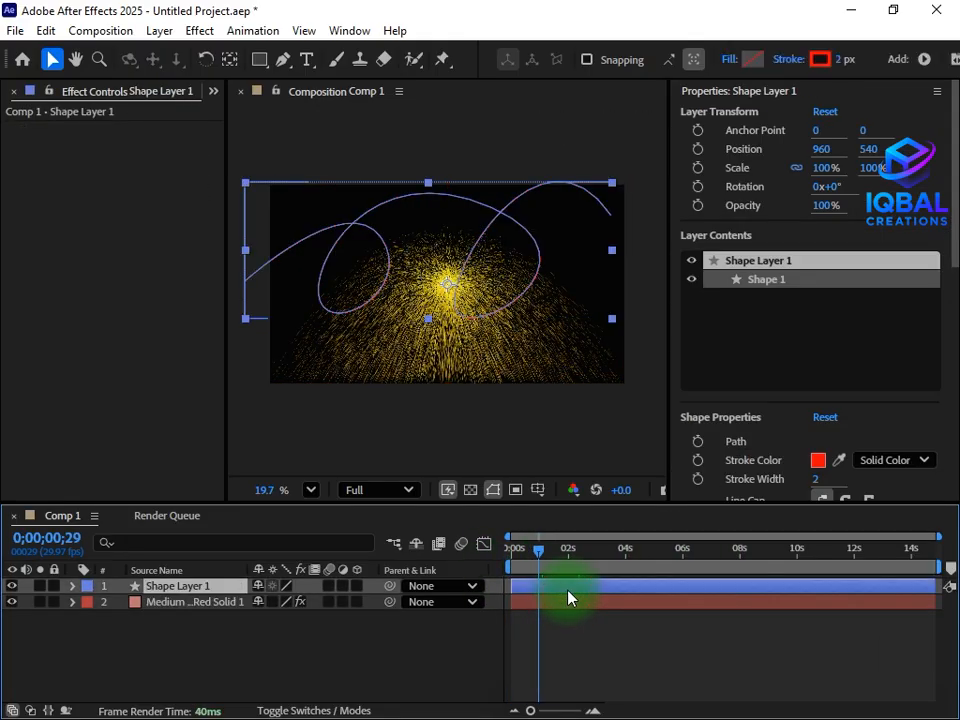
pyautogui.click(70, 587)
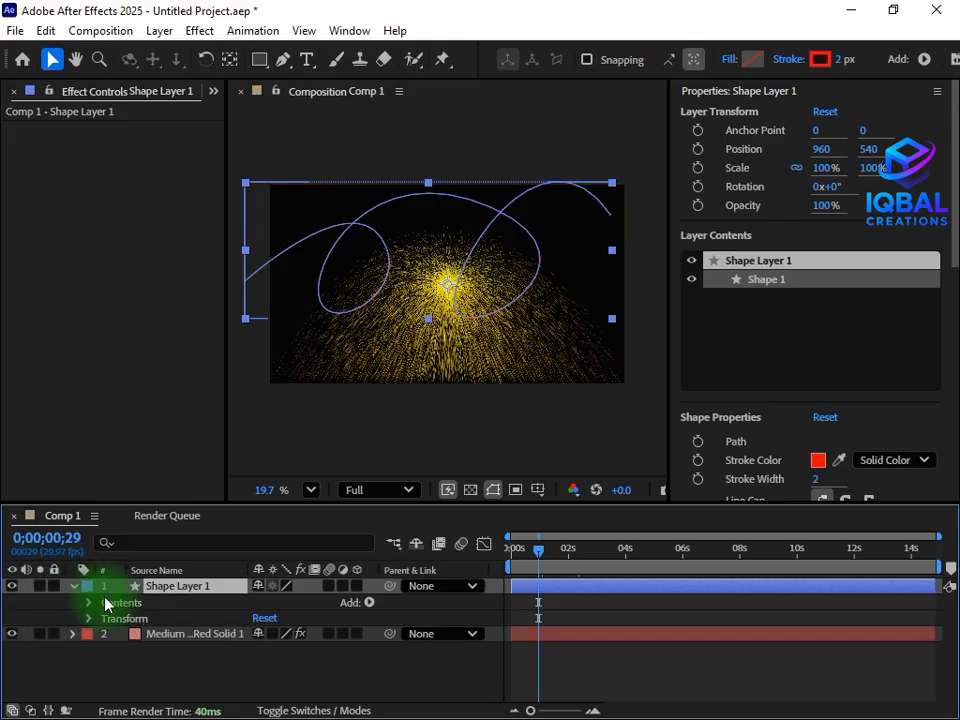
pyautogui.click(89, 604)
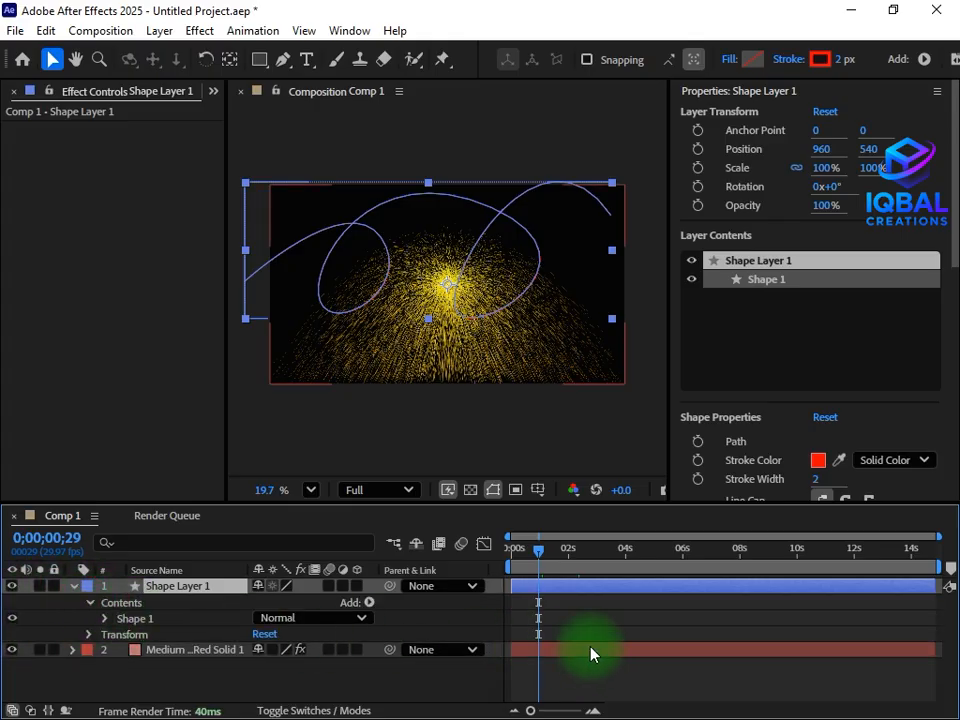
pyautogui.moveTo(553, 494); pyautogui.dragTo(546, 459)
pyautogui.click(72, 540)
# Add a null object above the shape layer and deselect it.
pyautogui.rightClick(560, 603)
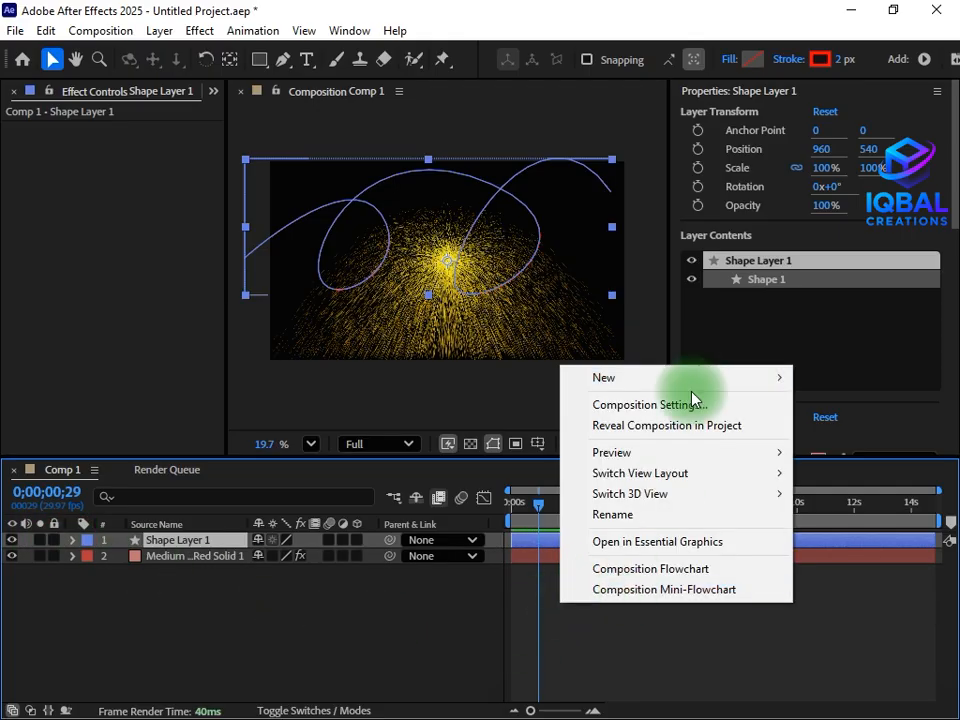
pyautogui.moveTo(692, 384)
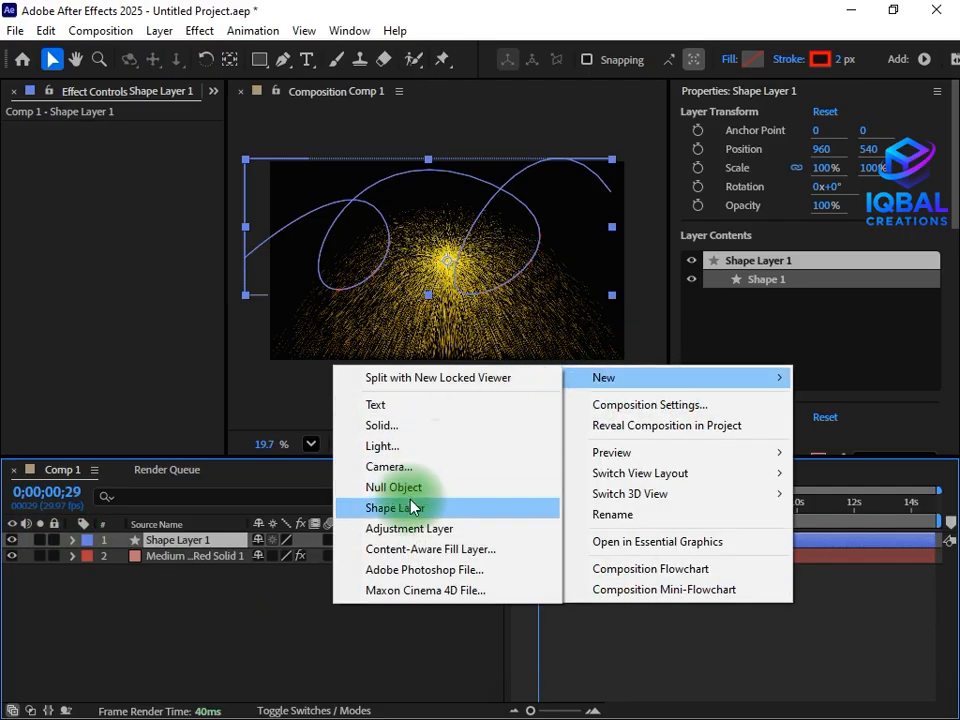
pyautogui.press('Escape')
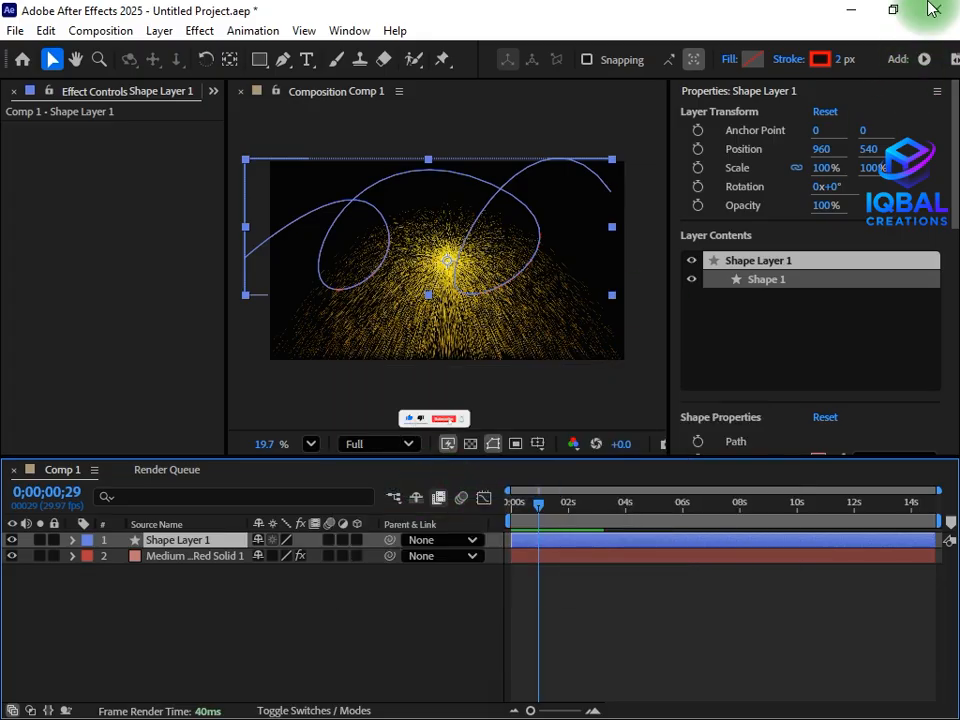
pyautogui.hotkey('ctrl', 'alt', 'shift', 'y')
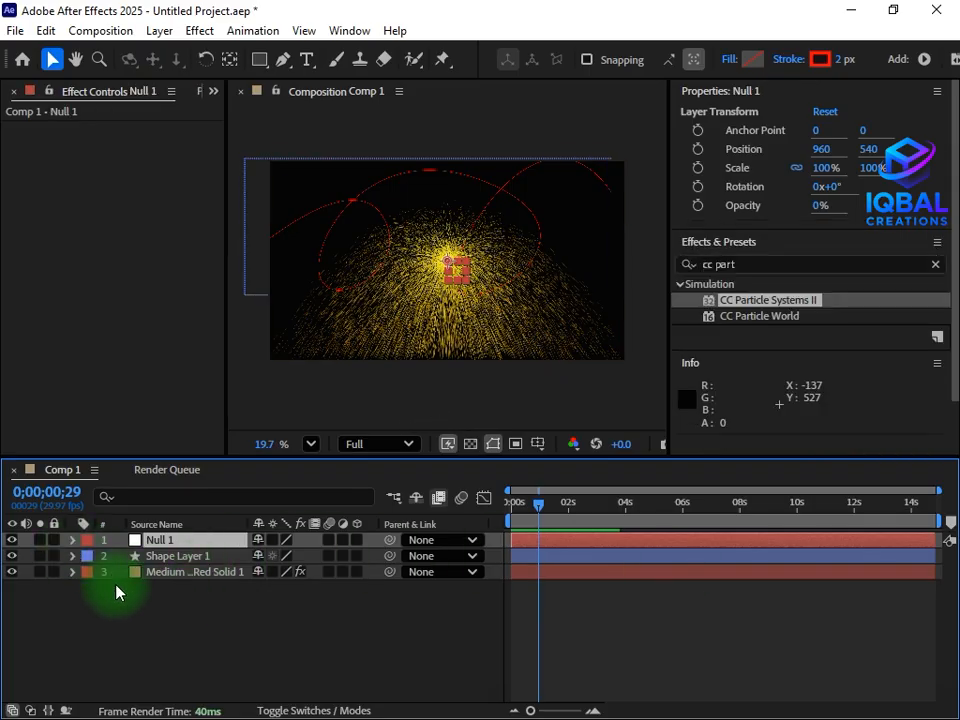
pyautogui.click(305, 659)
pyautogui.press('F9')
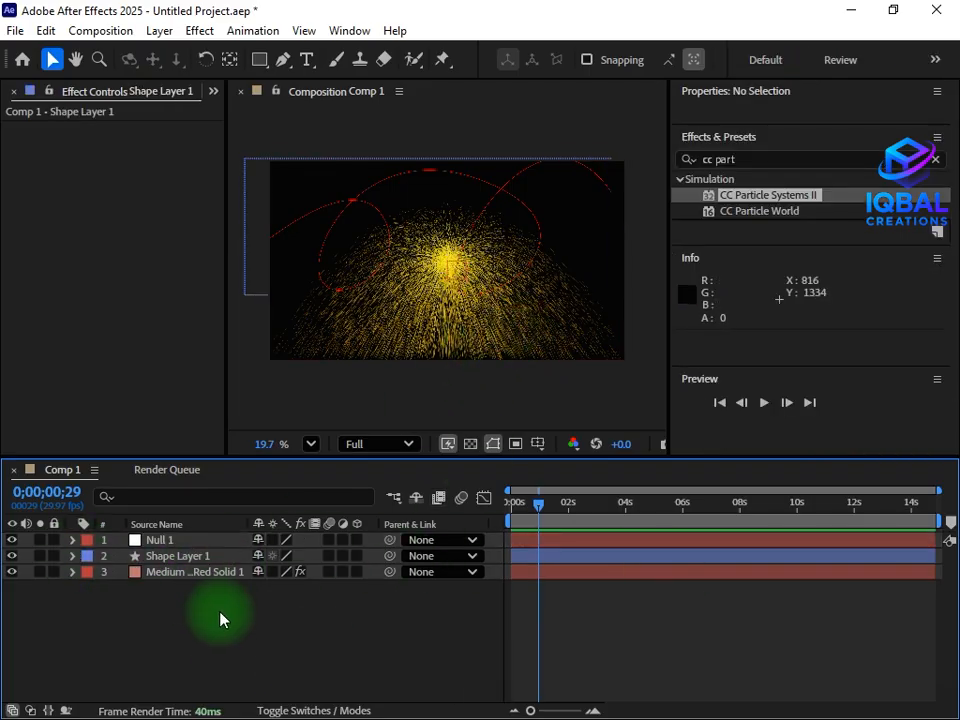
# Reveal the null's transform properties and select its Position property.
pyautogui.click(155, 541)
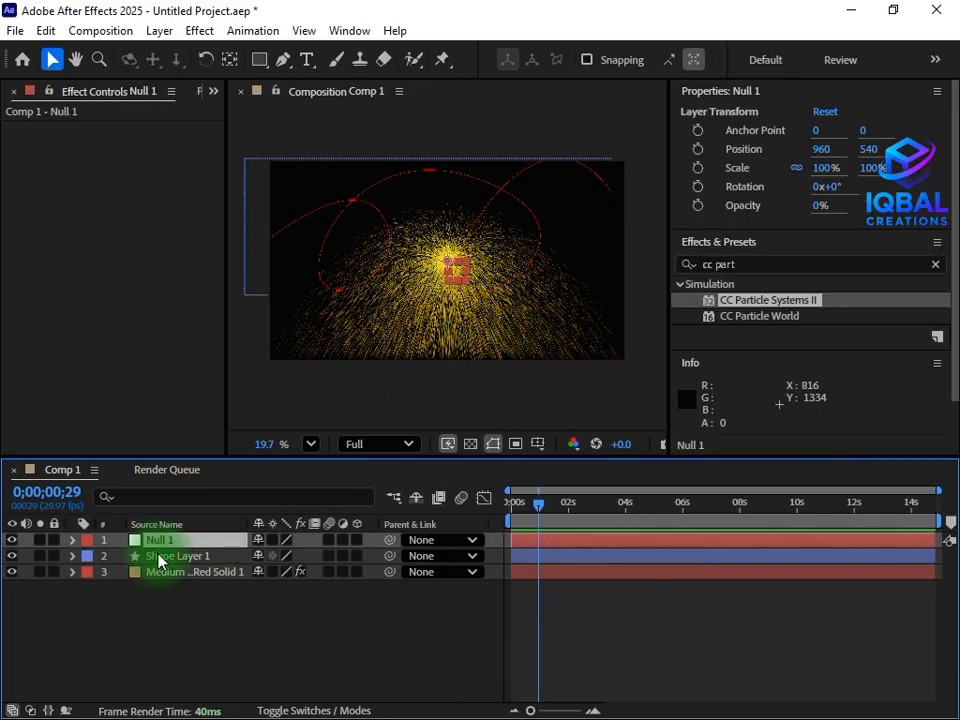
pyautogui.click(70, 541)
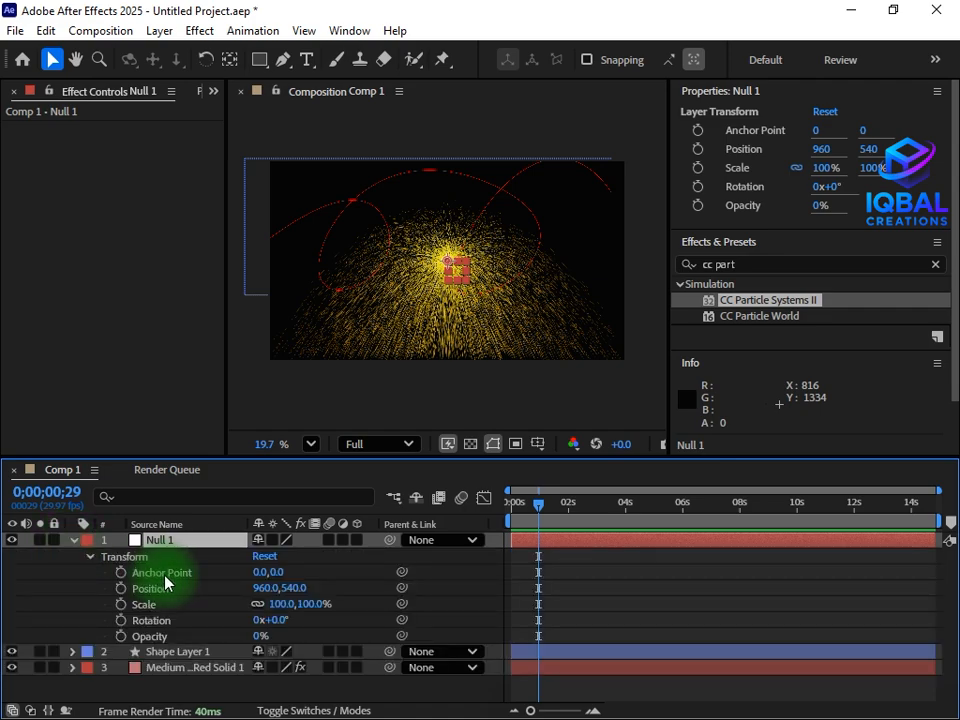
pyautogui.click(160, 588)
# Expand the shape layer's contents down to the Path property of Path 1 and copy that path.
pyautogui.click(72, 652)
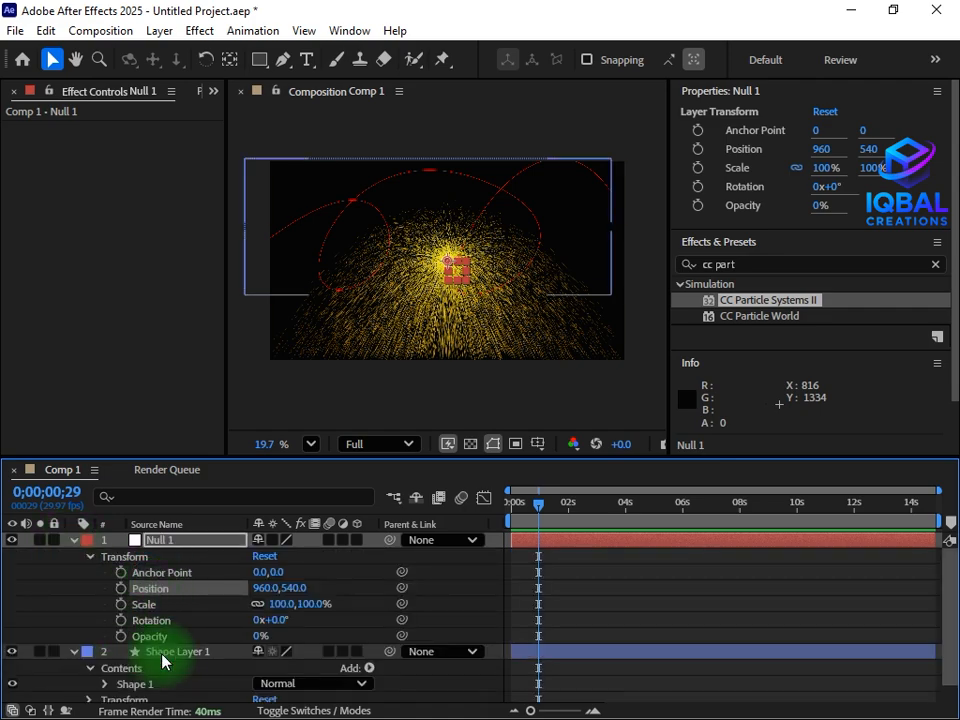
pyautogui.scroll(-1, 143, 683)
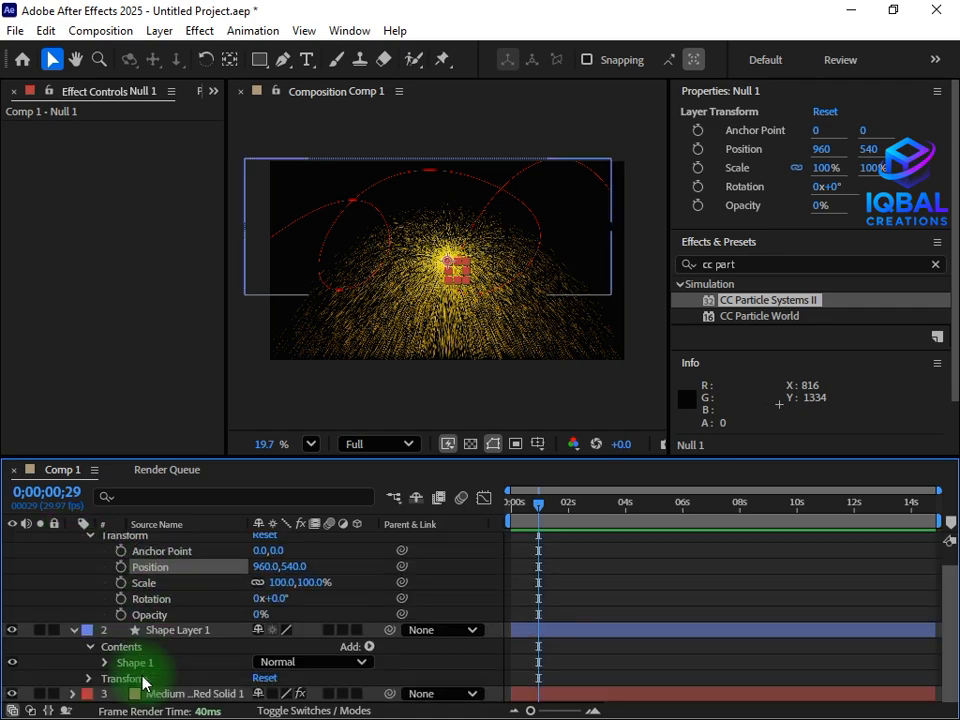
pyautogui.click(91, 647)
pyautogui.click(89, 663)
pyautogui.click(106, 678)
pyautogui.scroll(-3, 150, 670)
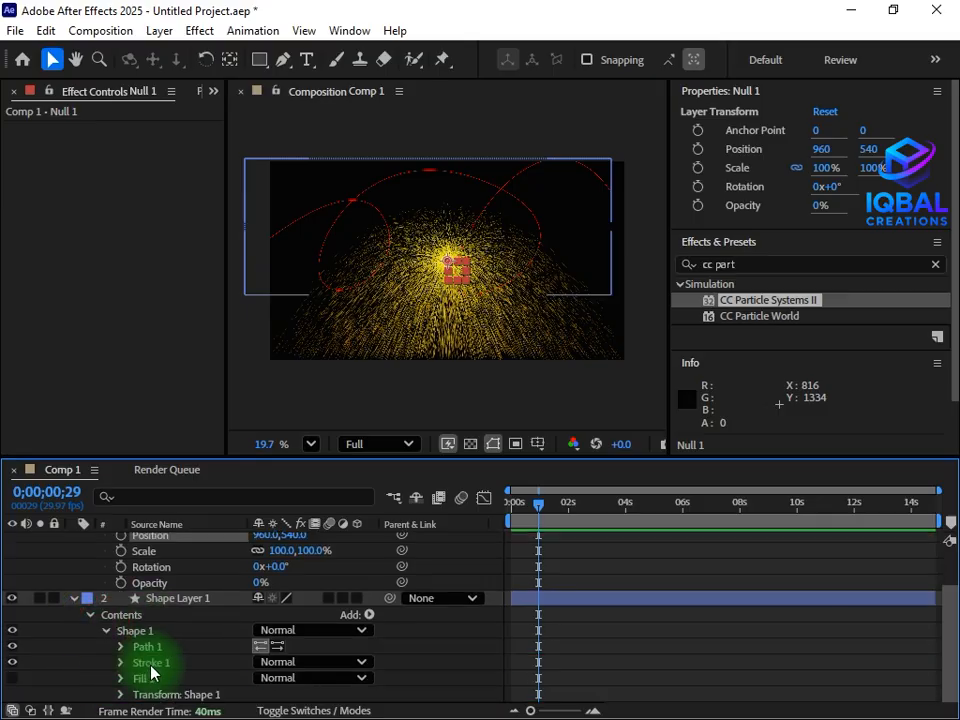
pyautogui.click(151, 618)
pyautogui.click(120, 615)
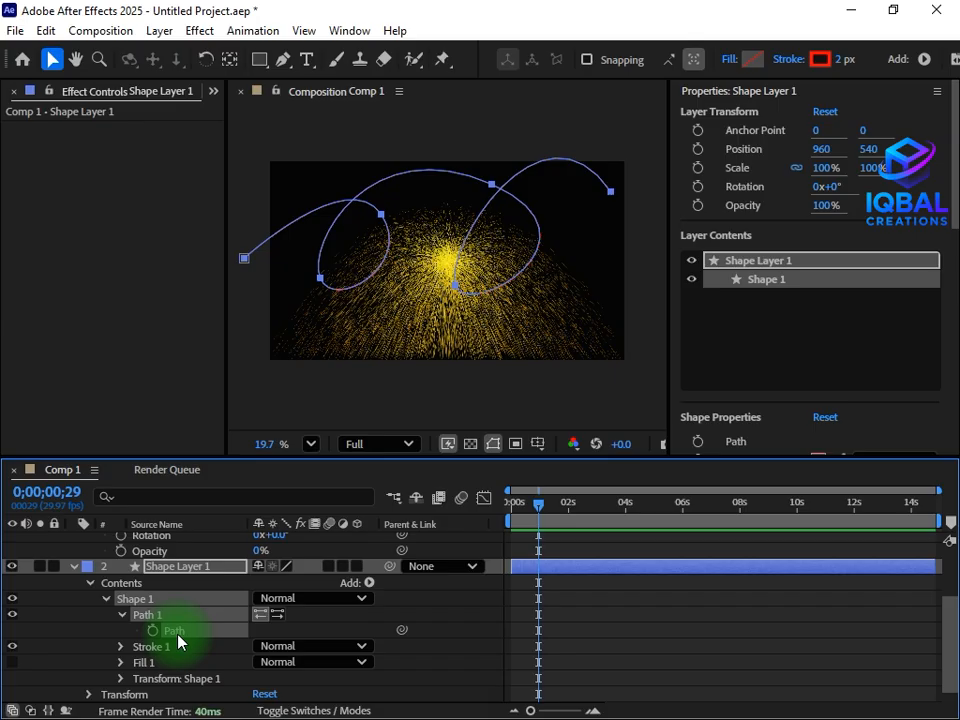
pyautogui.hotkey('ctrl', 'c')
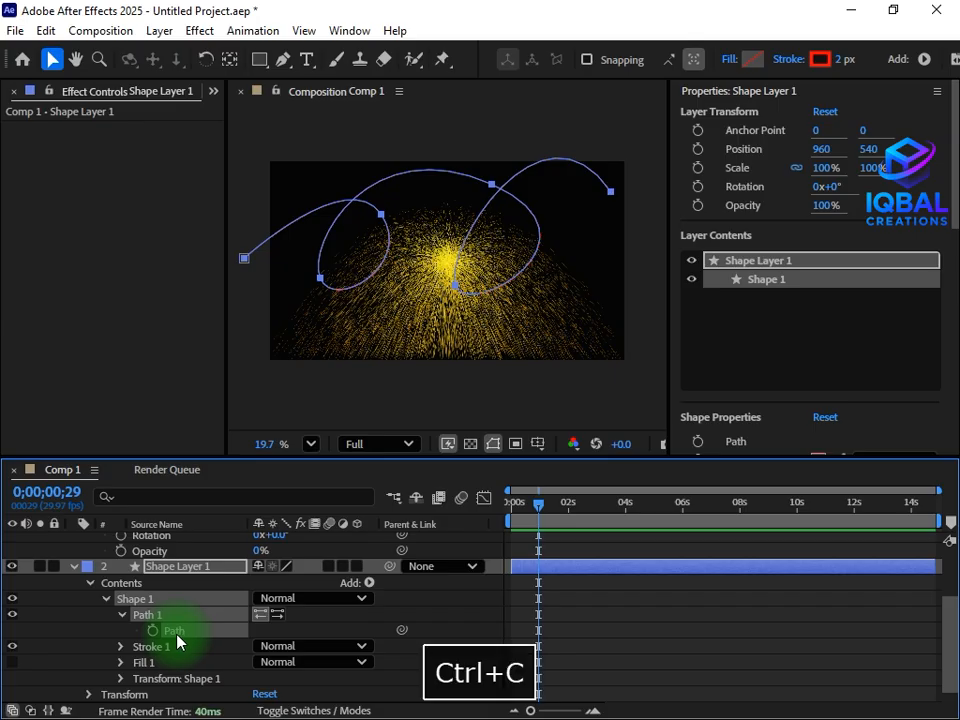
# Paste the copied path into the null's Position as motion keyframes starting at 0;00;00;29.
pyautogui.hotkey('ctrl', 'alt', 'shift', 'y')
pyautogui.click(176, 598)
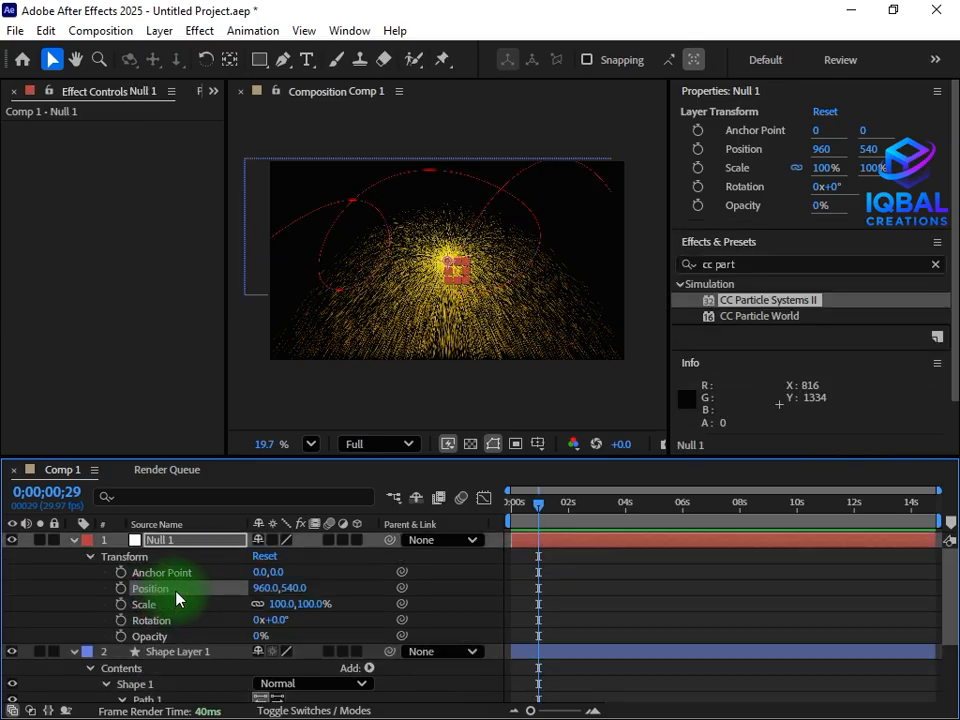
pyautogui.hotkey('ctrl', 'v')
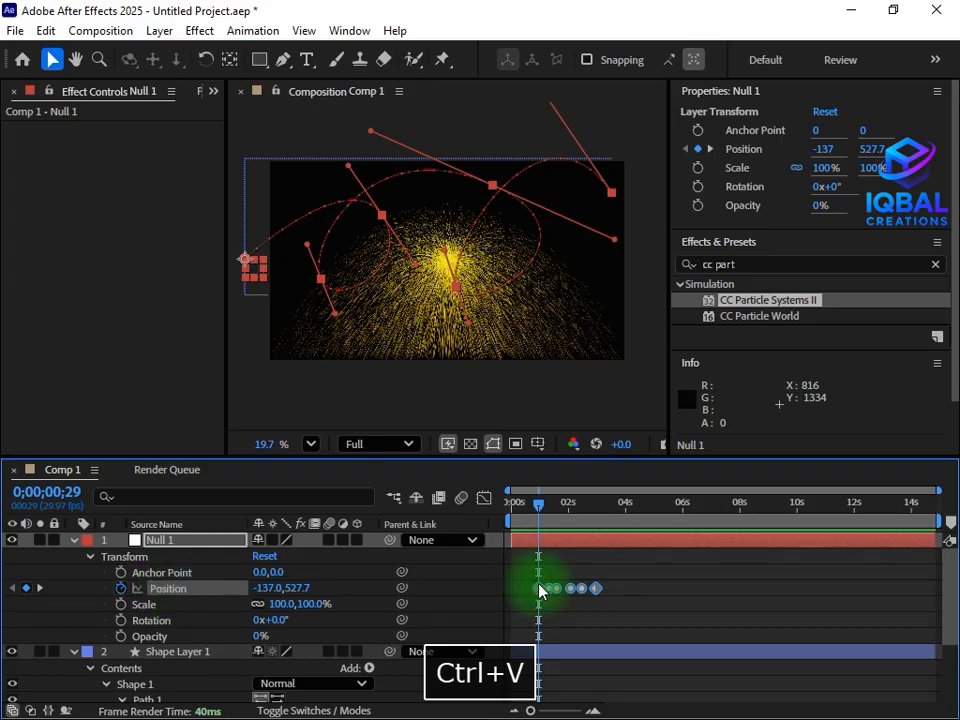
# Move the null's Position keyframes to the start of the timeline and stretch them proportionally so the last lands at about 13 s.
pyautogui.moveTo(584, 594); pyautogui.dragTo(557, 514)
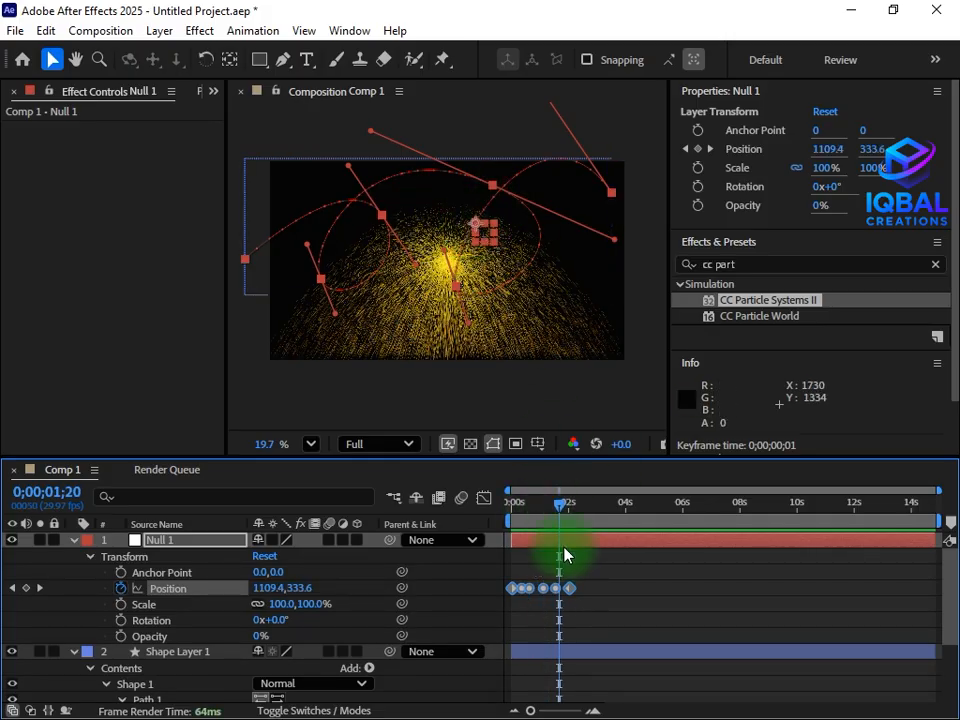
pyautogui.moveTo(514, 514); pyautogui.dragTo(499, 537)
pyautogui.moveTo(572, 593); pyautogui.dragTo(873, 604)
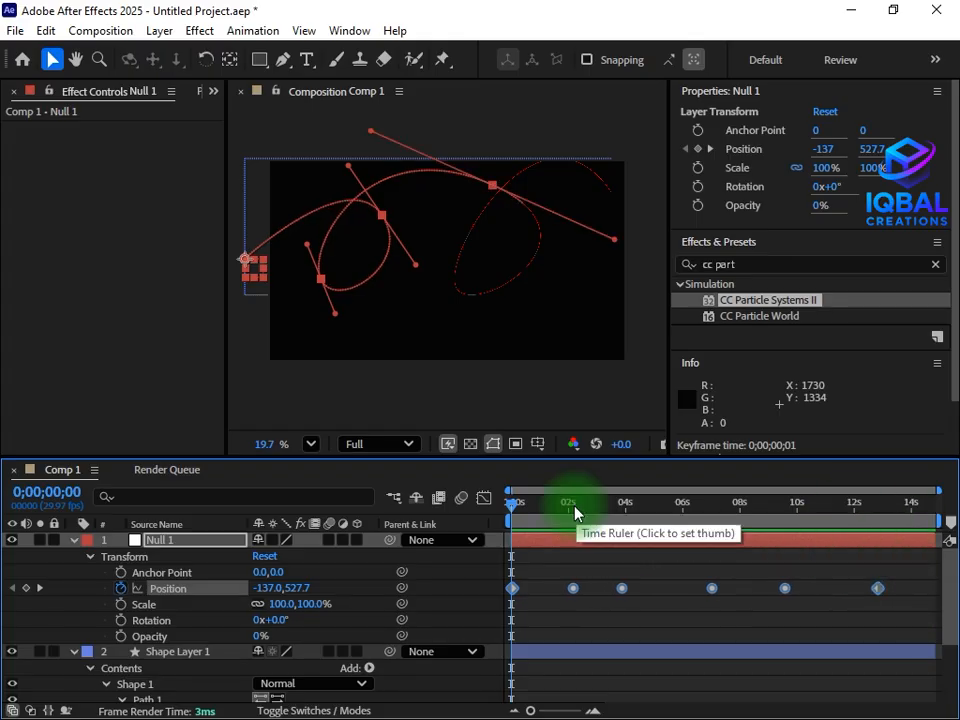
pyautogui.moveTo(514, 508)
pyautogui.mouseDown()
pyautogui.moveTo(632, 499)
pyautogui.moveTo(511, 506)
pyautogui.mouseUp()
# Collapse the null's properties and delete Shape Layer 1.
pyautogui.click(74, 541)
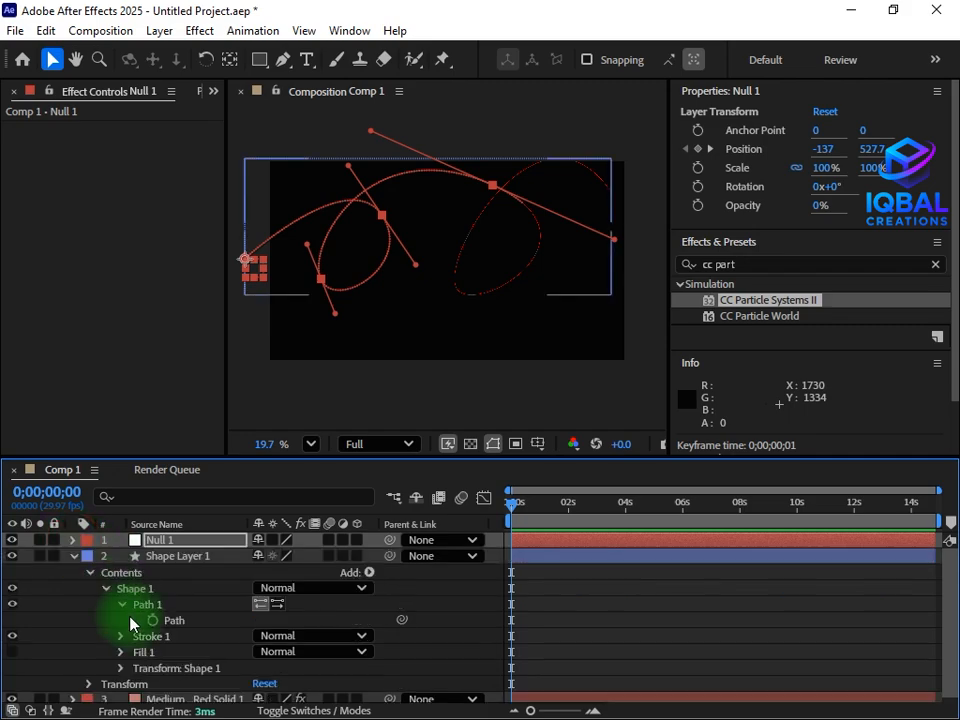
pyautogui.click(178, 558)
pyautogui.press('Delete')
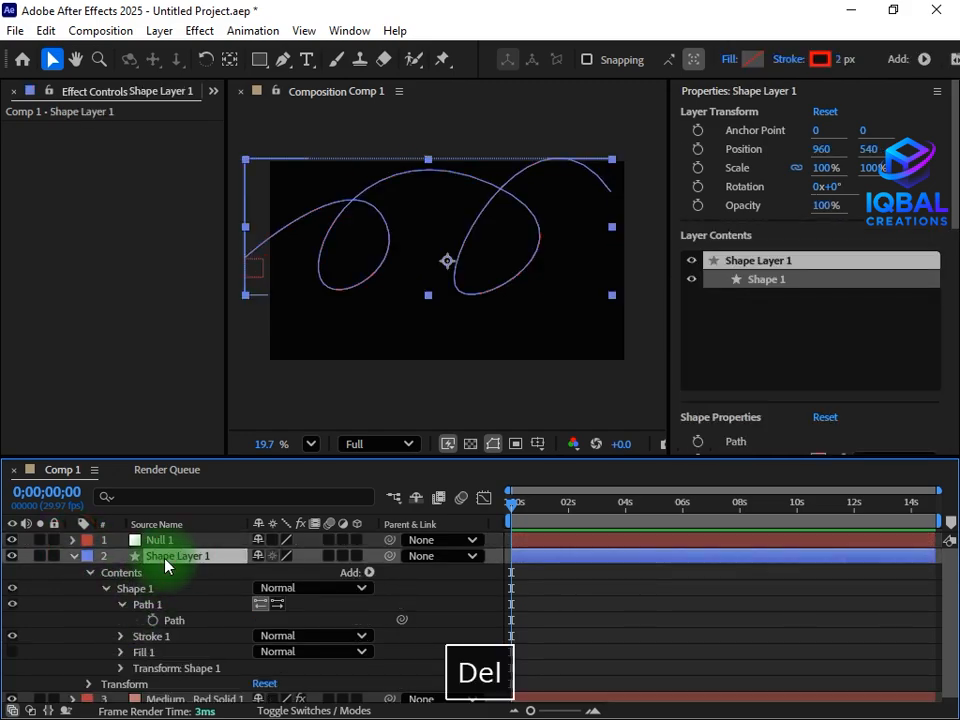
pyautogui.moveTo(537, 507); pyautogui.dragTo(690, 506)
pyautogui.moveTo(607, 505); pyautogui.dragTo(459, 545)
# Reveal the null's transform properties and expand the solid's CC Particle Systems II effect down to the Producer Position.
pyautogui.click(185, 557)
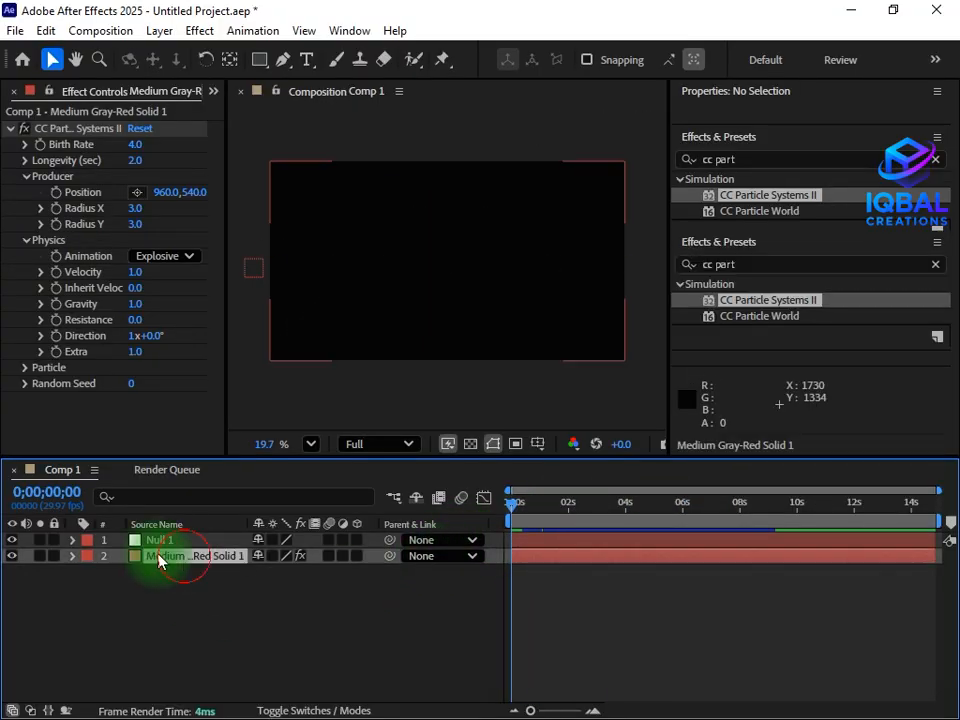
pyautogui.click(72, 540)
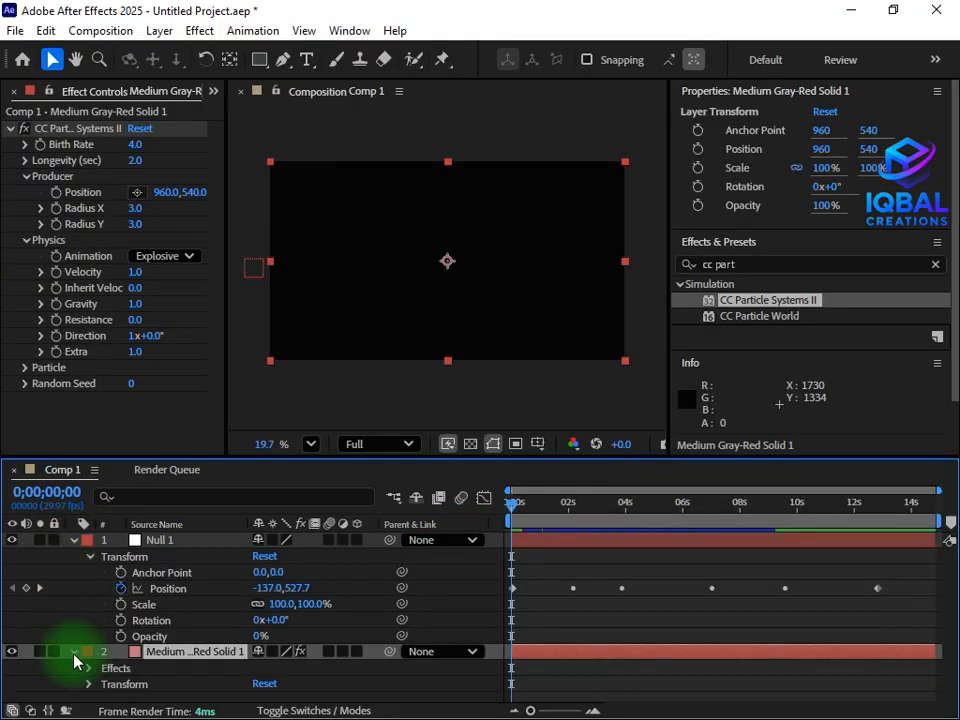
pyautogui.click(91, 669)
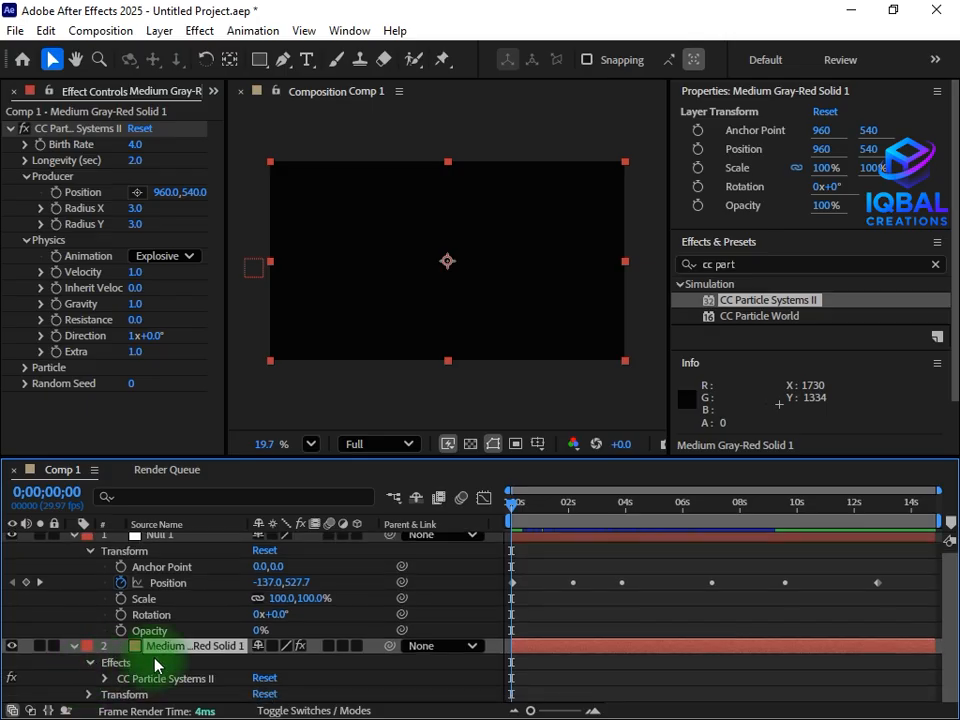
pyautogui.click(105, 679)
pyautogui.scroll(1, 224, 628)
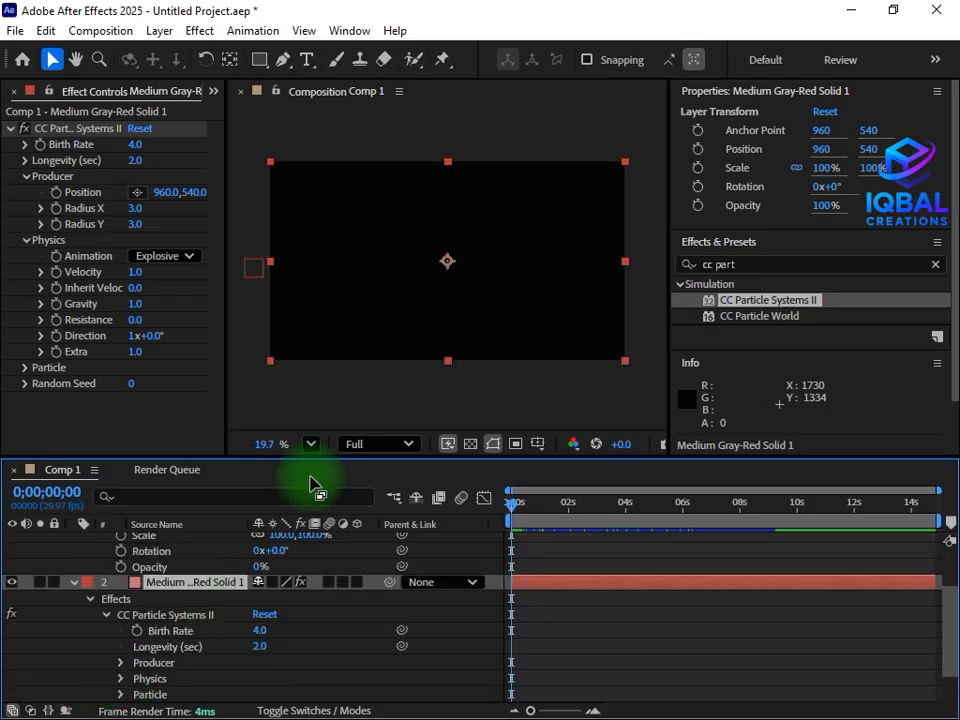
pyautogui.moveTo(320, 458); pyautogui.dragTo(325, 378)
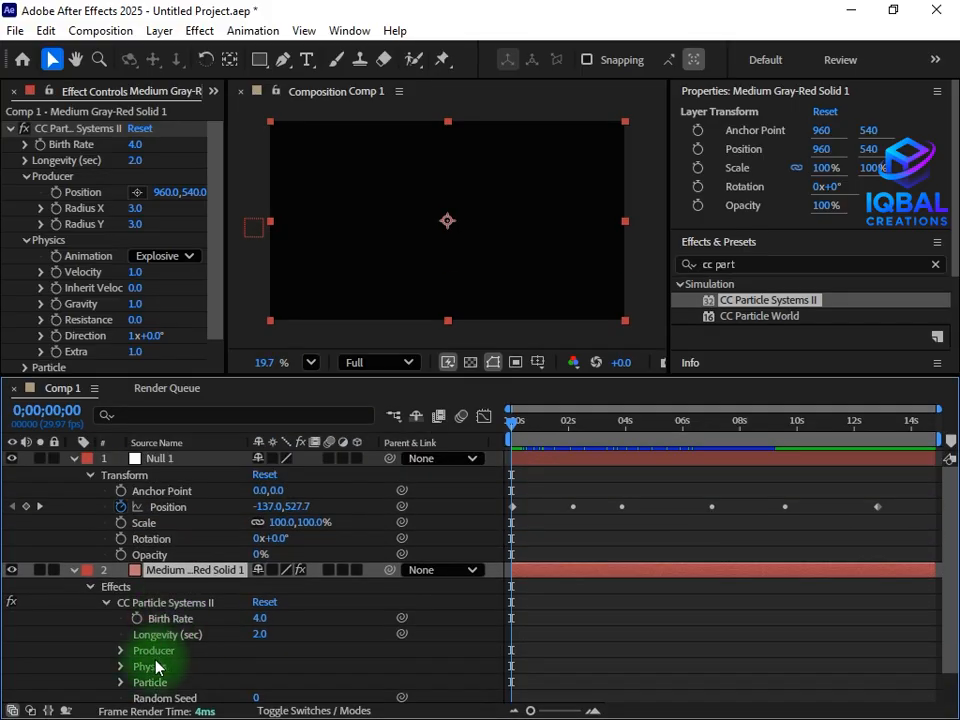
pyautogui.click(134, 653)
pyautogui.click(119, 651)
pyautogui.click(165, 665)
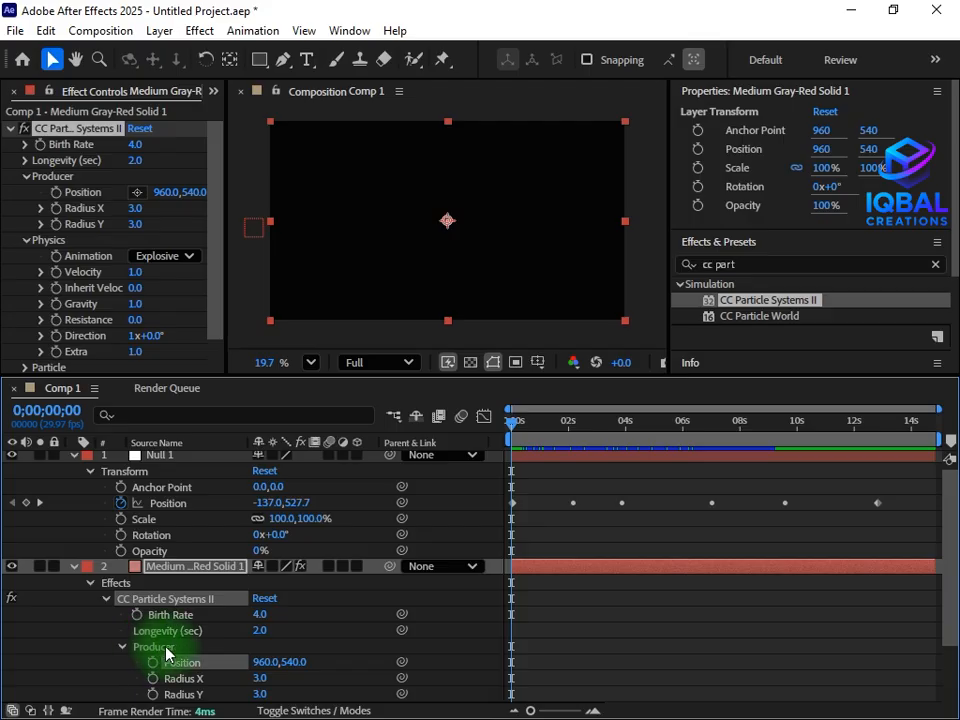
# Link the particle effect's Producer Position to the null's Position with the property pick whip.
pyautogui.click(66, 189)
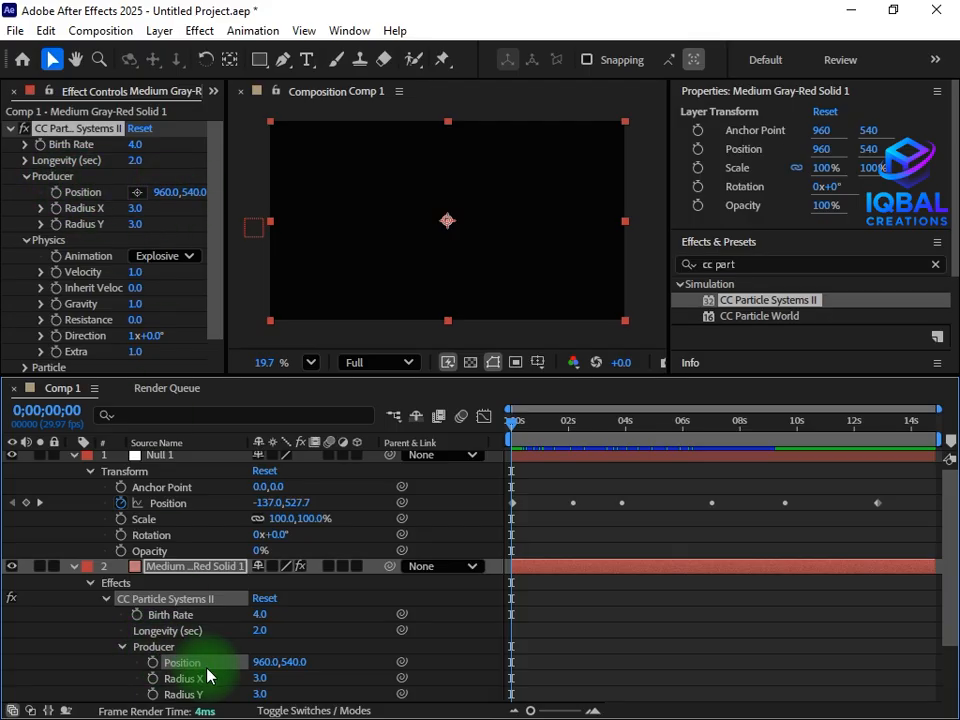
pyautogui.moveTo(402, 664); pyautogui.dragTo(184, 510)
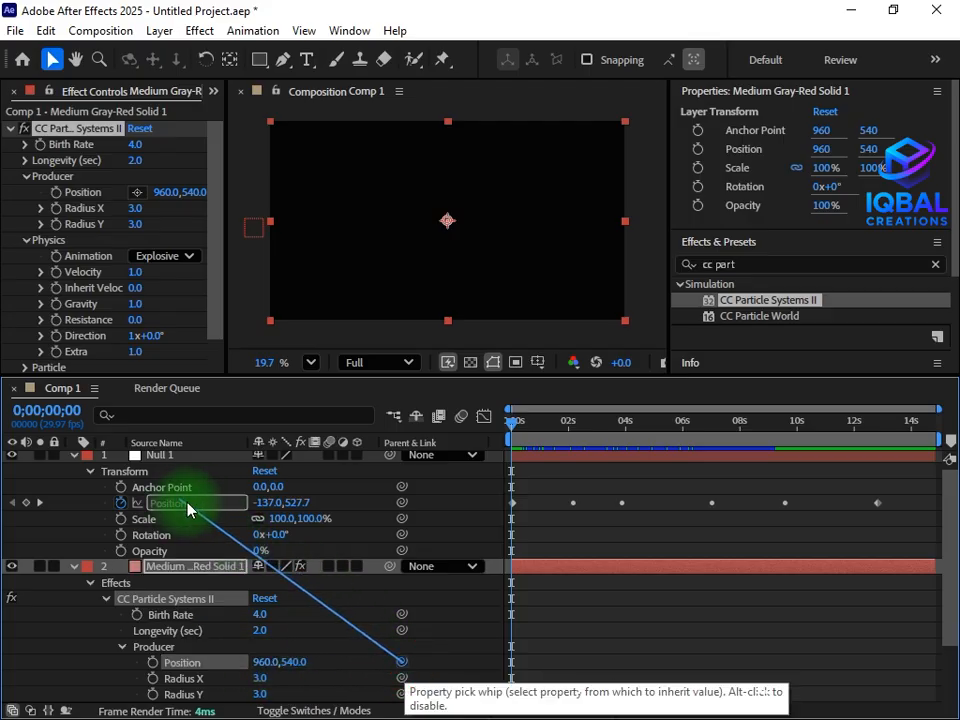
pyautogui.moveTo(190, 508); pyautogui.dragTo(189, 500)
pyautogui.scroll(1, 75, 471)
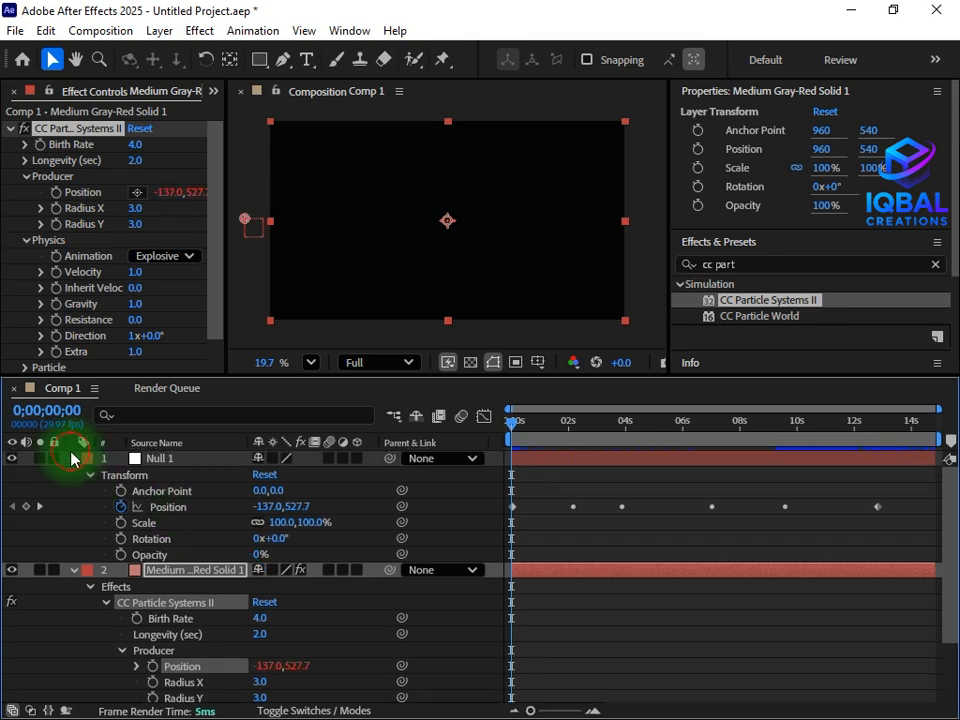
# Collapse both layers and preview the particle motion at Third resolution.
pyautogui.click(73, 458)
pyautogui.click(74, 474)
pyautogui.press('space')
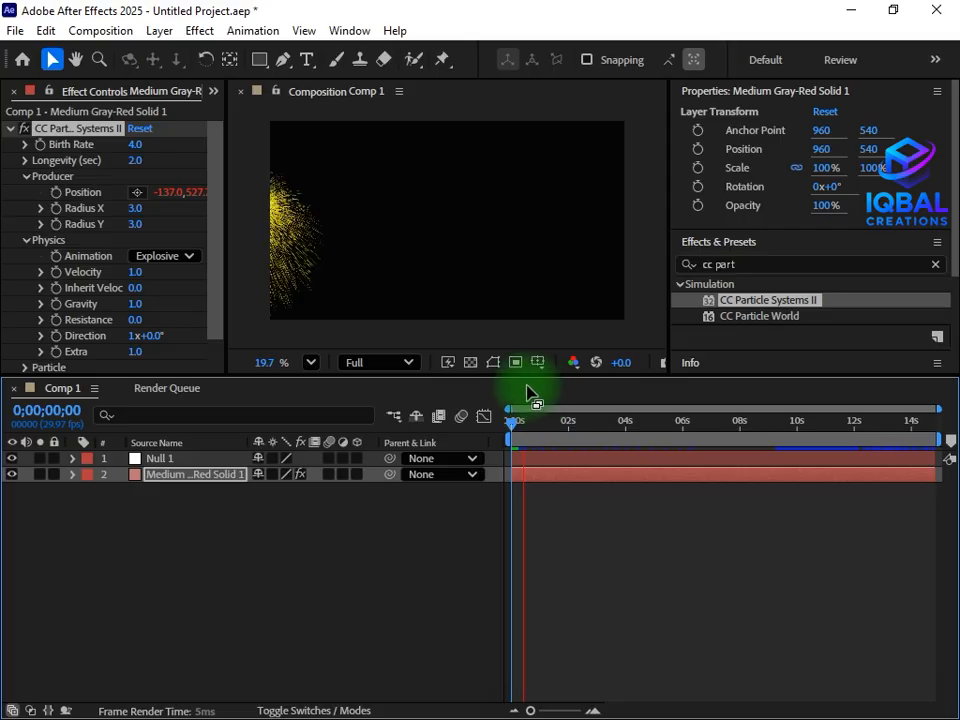
pyautogui.click(392, 364)
pyautogui.click(396, 466)
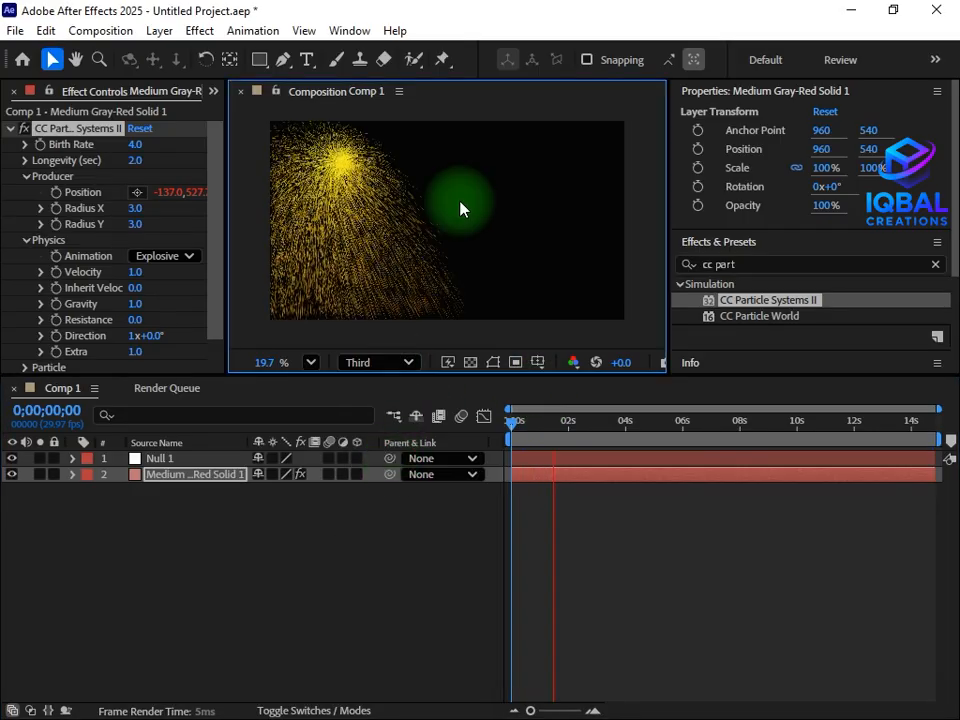
# Enlarge the composition view, stop the preview and move the current time to 0;00;05;16.
pyautogui.moveTo(478, 379); pyautogui.dragTo(490, 482)
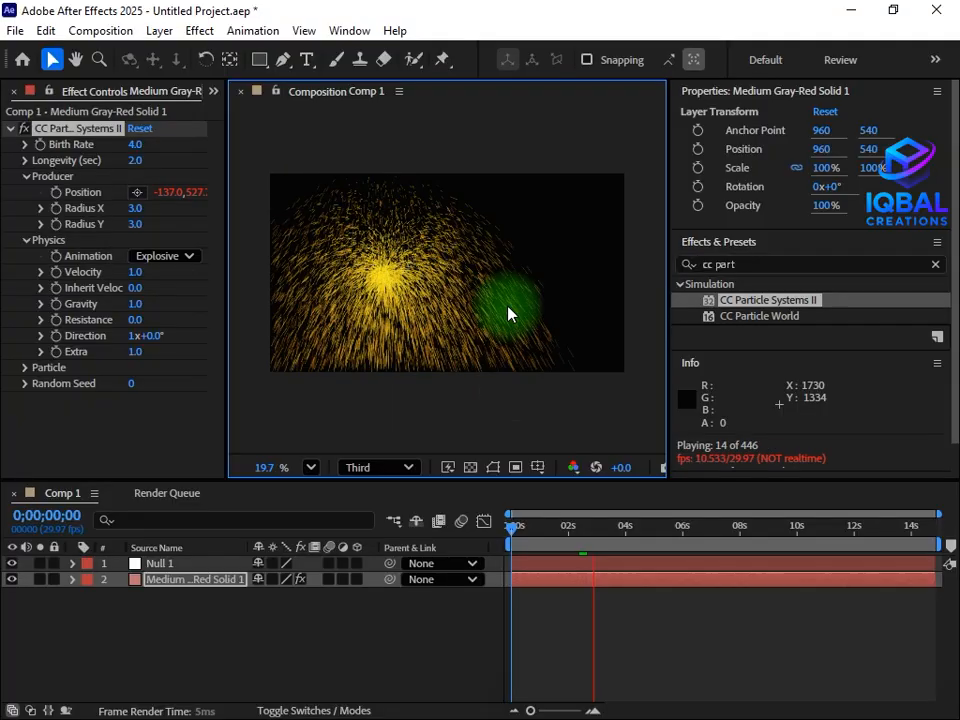
pyautogui.press('space')
pyautogui.click(601, 528)
pyautogui.moveTo(588, 543); pyautogui.dragTo(671, 551)
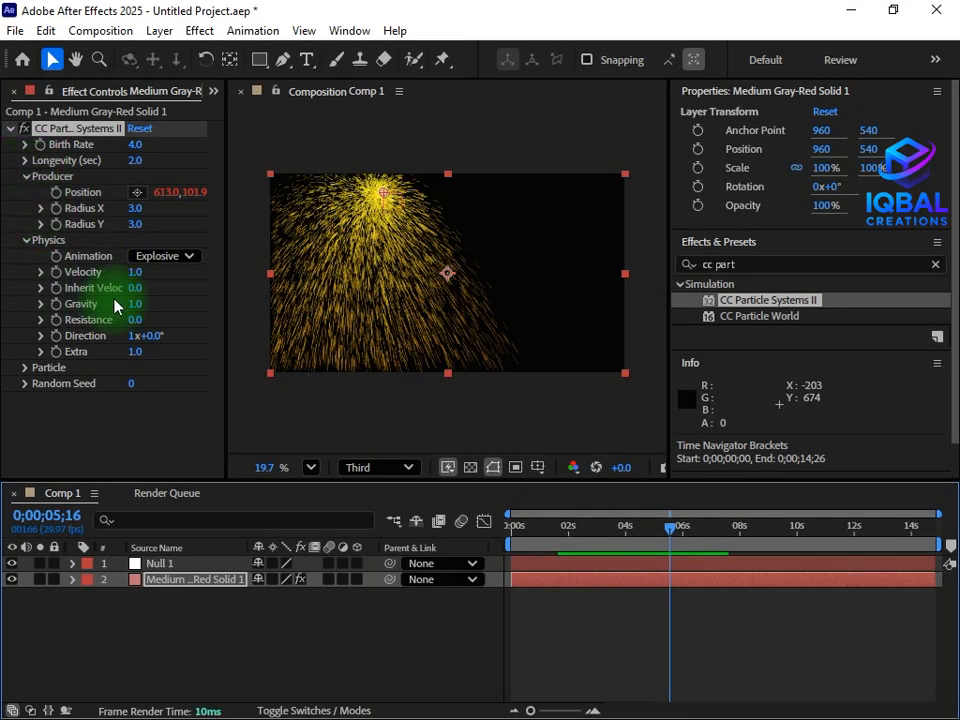
# Set the particle effect's Producer Radius X to 4.0 and its Particle Type to TetraHedron.
pyautogui.moveTo(136, 208); pyautogui.dragTo(134, 208)
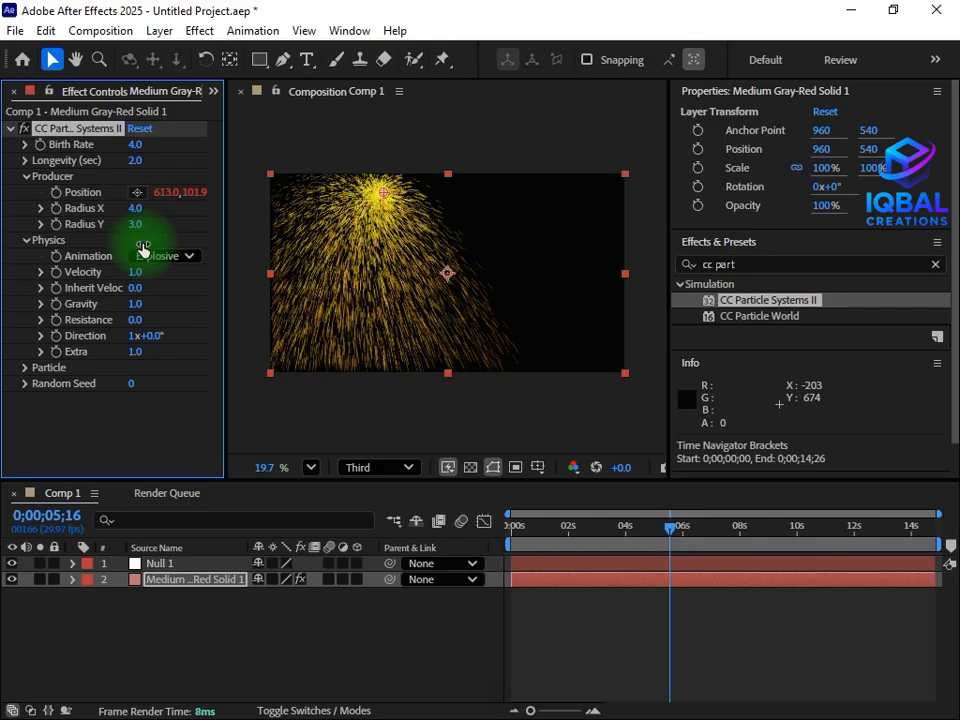
pyautogui.click(26, 368)
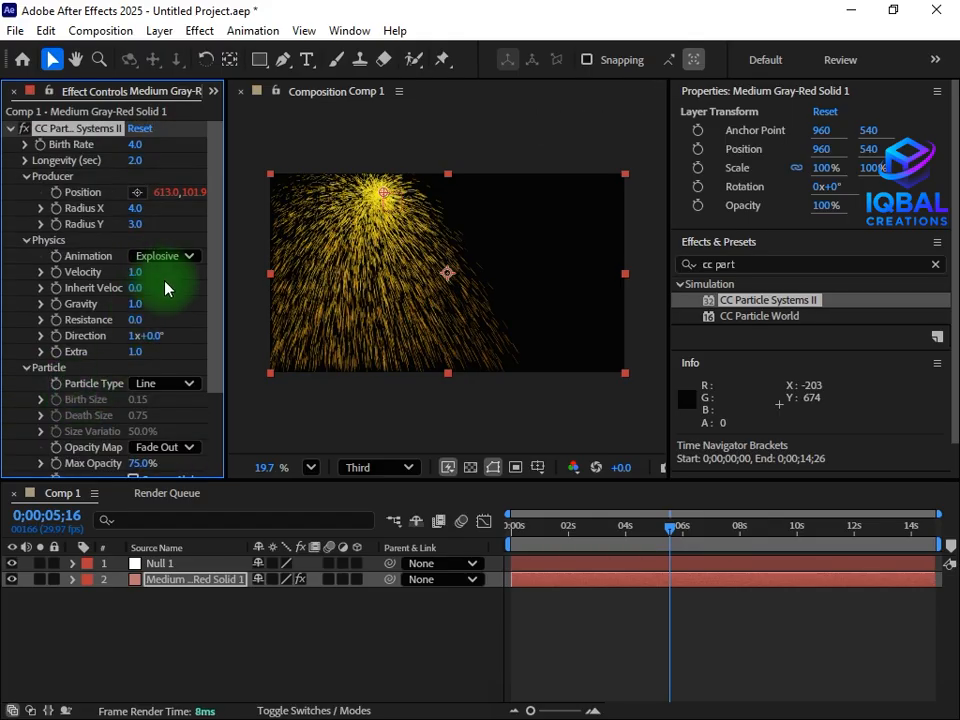
pyautogui.click(185, 383)
pyautogui.click(240, 358)
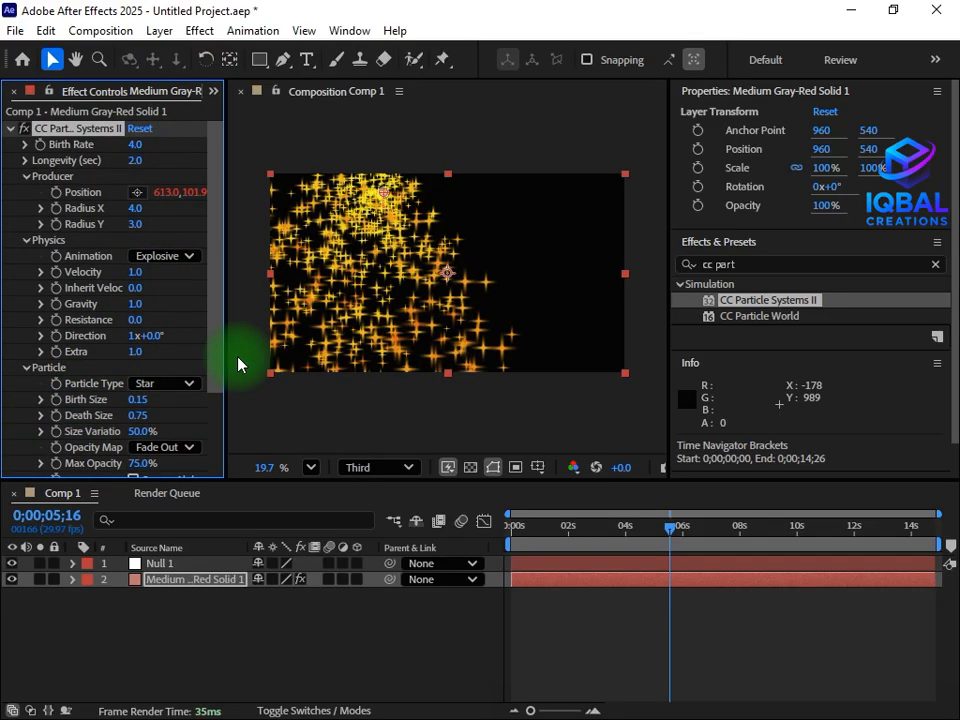
pyautogui.click(175, 390)
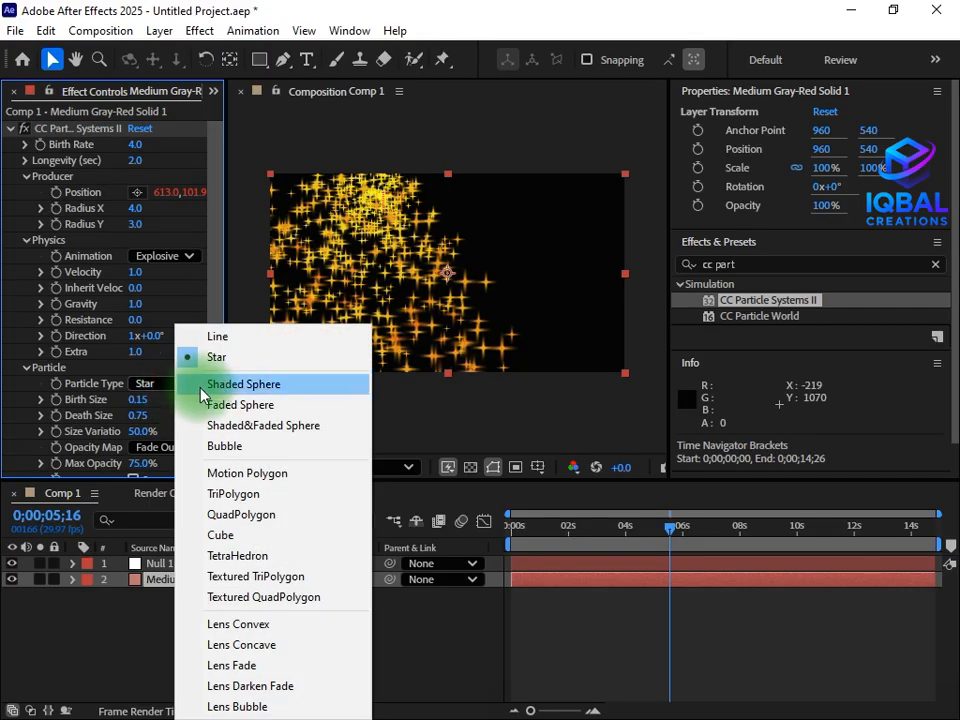
pyautogui.click(266, 557)
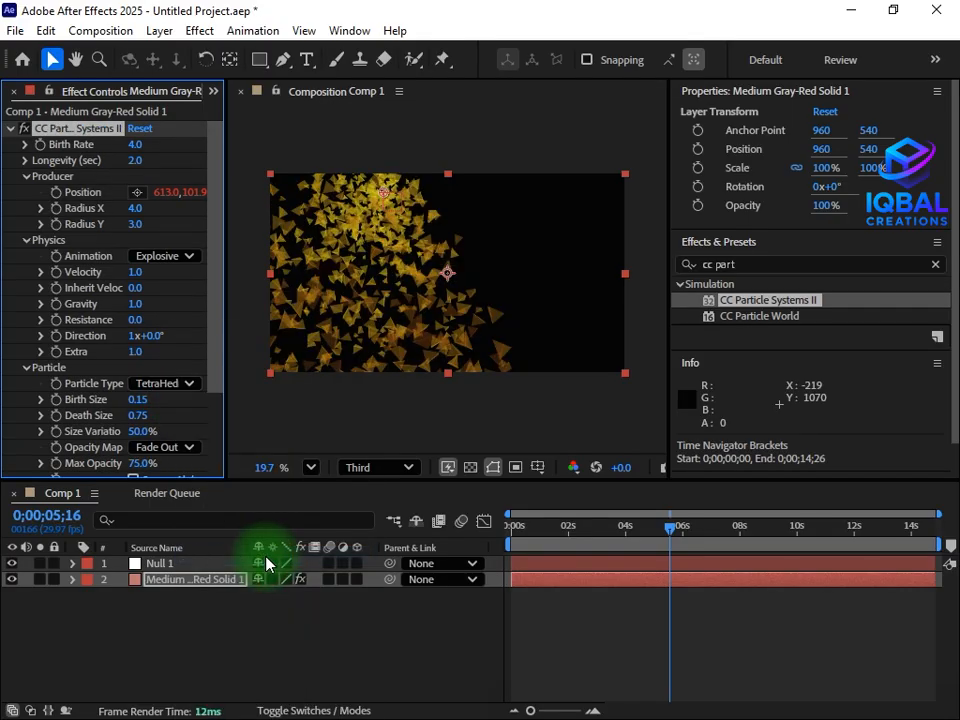
# Set the particles' Death Color to a bright, saturated red.
pyautogui.scroll(-2, 35, 440)
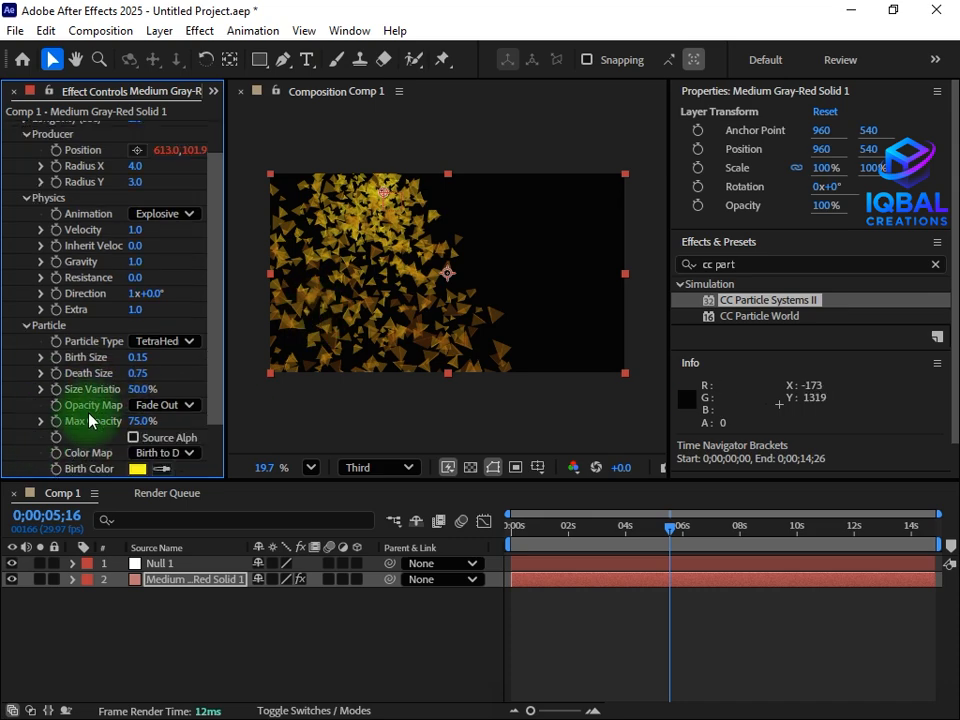
pyautogui.scroll(-2, 97, 440)
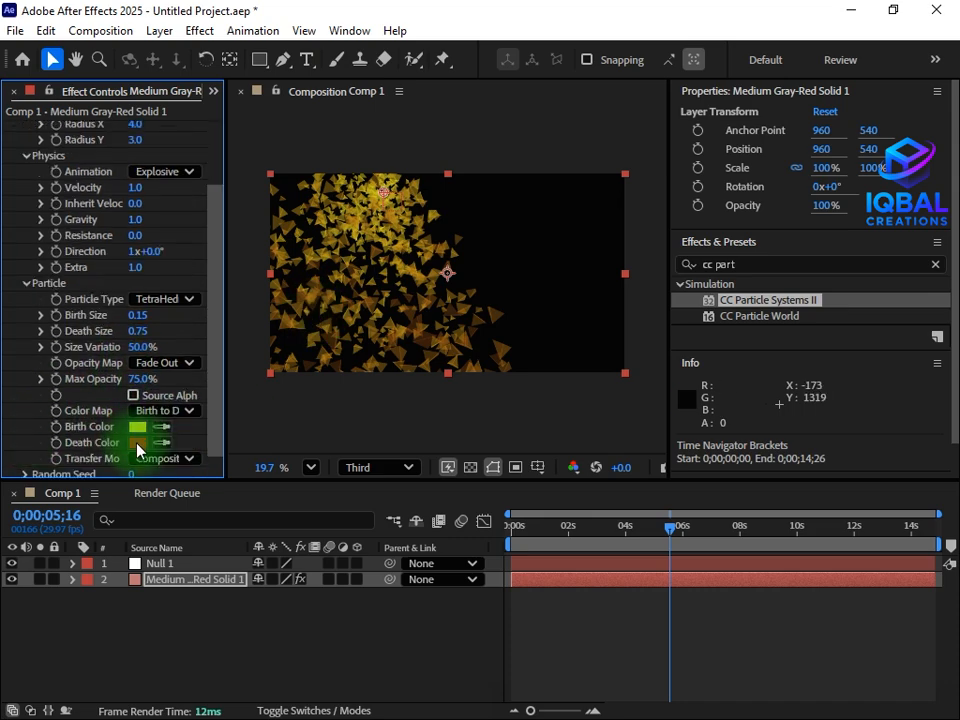
pyautogui.click(137, 450)
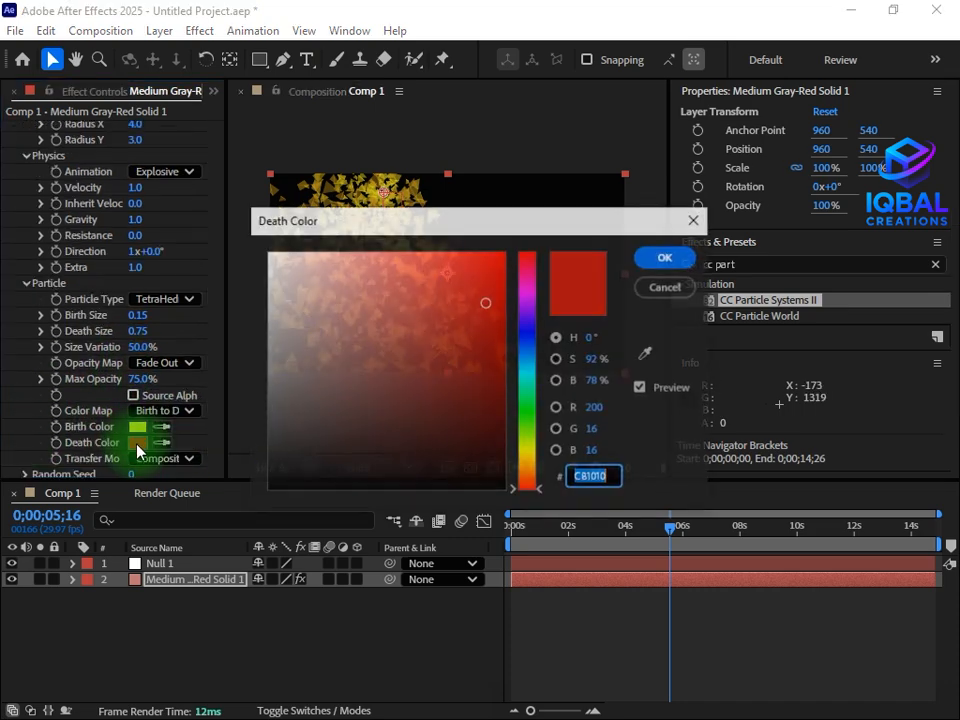
pyautogui.moveTo(407, 338); pyautogui.dragTo(200, 187)
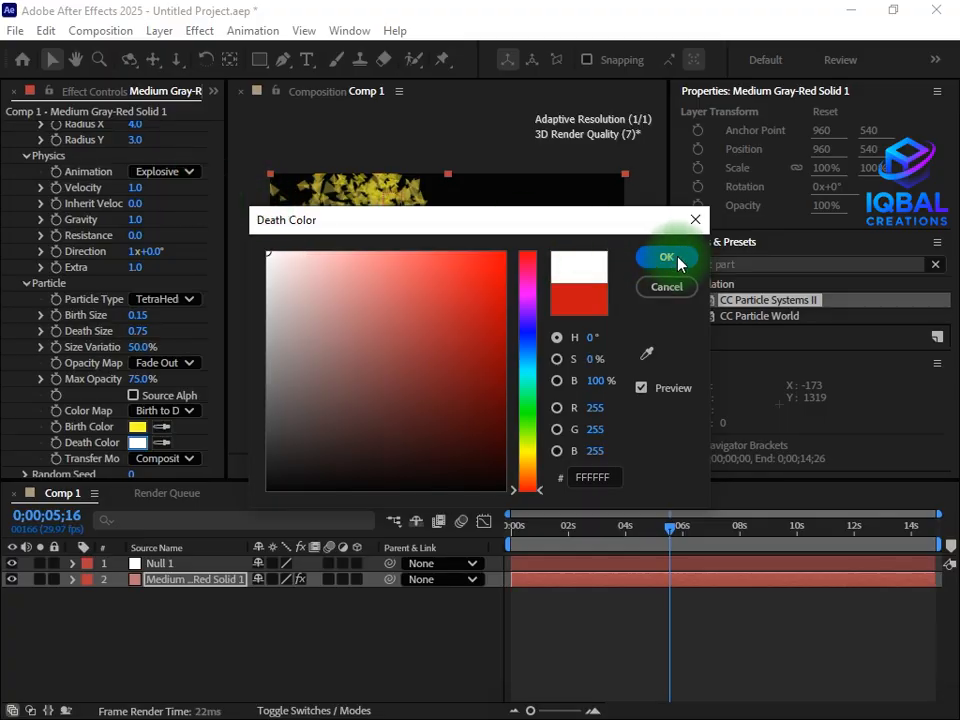
pyautogui.click(679, 262)
pyautogui.click(137, 442)
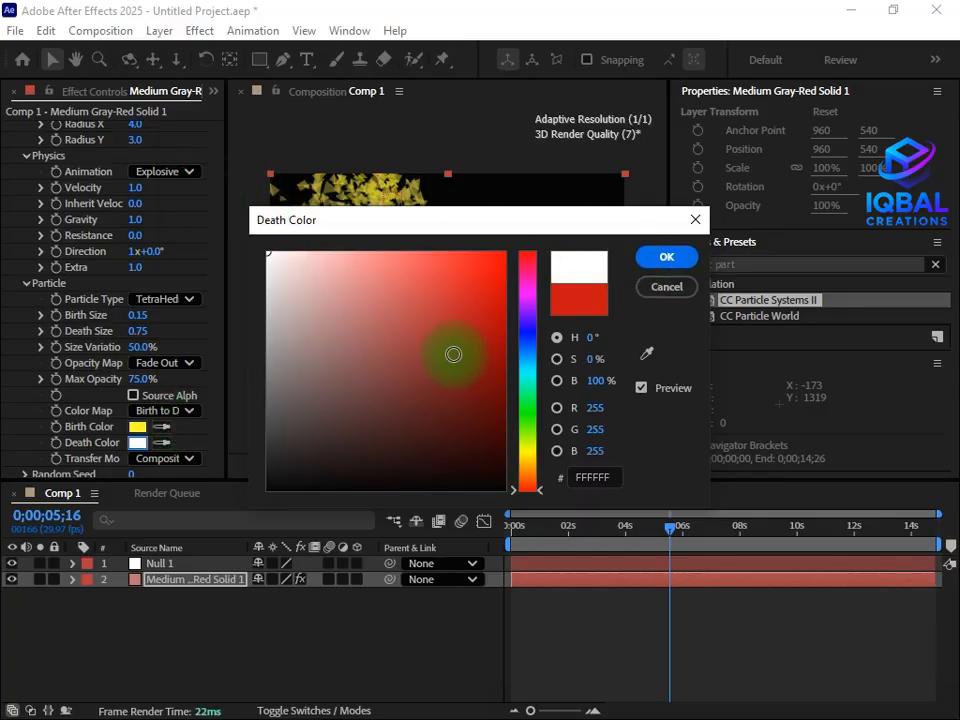
pyautogui.moveTo(442, 368); pyautogui.dragTo(498, 252)
pyautogui.click(662, 260)
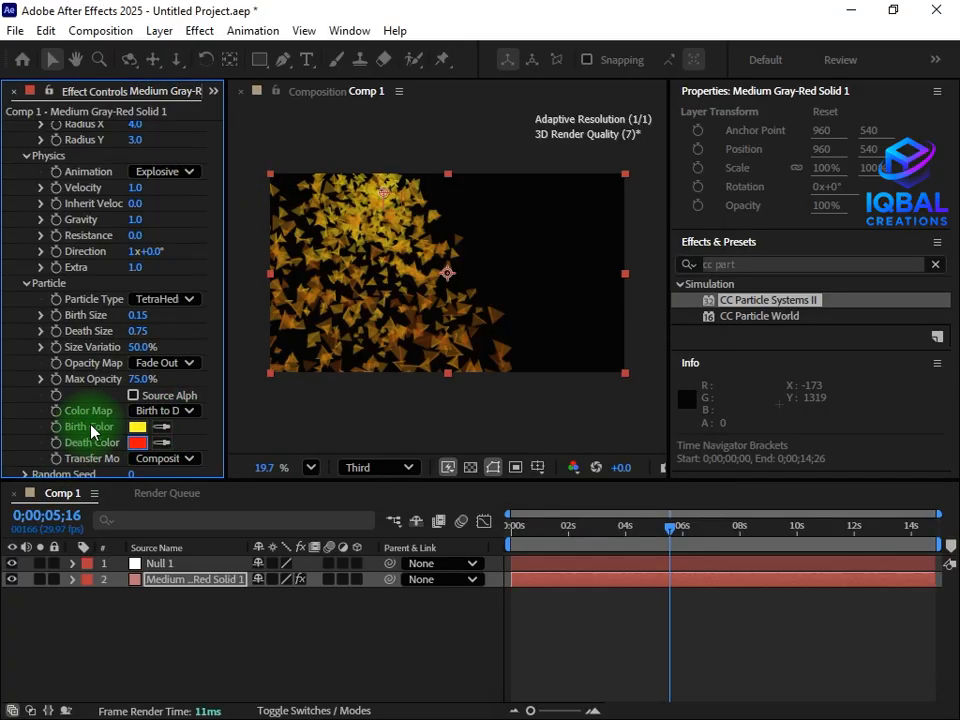
# Set the particles' Birth Color to white (FFFFFF).
pyautogui.click(139, 426)
pyautogui.moveTo(391, 324); pyautogui.dragTo(268, 252)
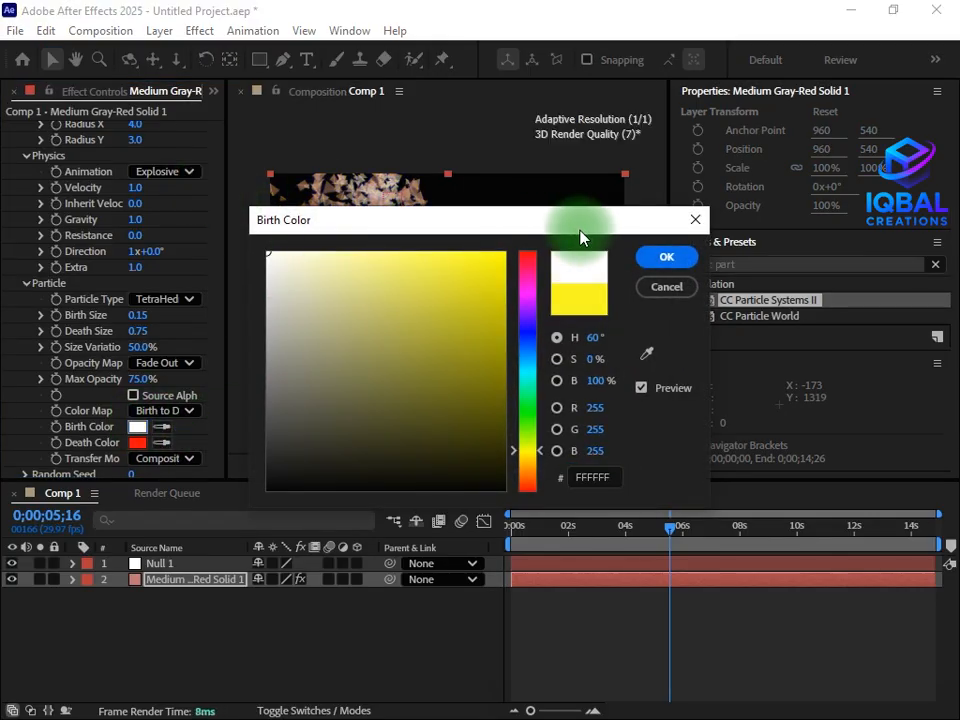
pyautogui.click(668, 260)
# Move the current time to 0;00;01;11 and set the particle effect's Gravity to 0.
pyautogui.moveTo(664, 537); pyautogui.dragTo(551, 531)
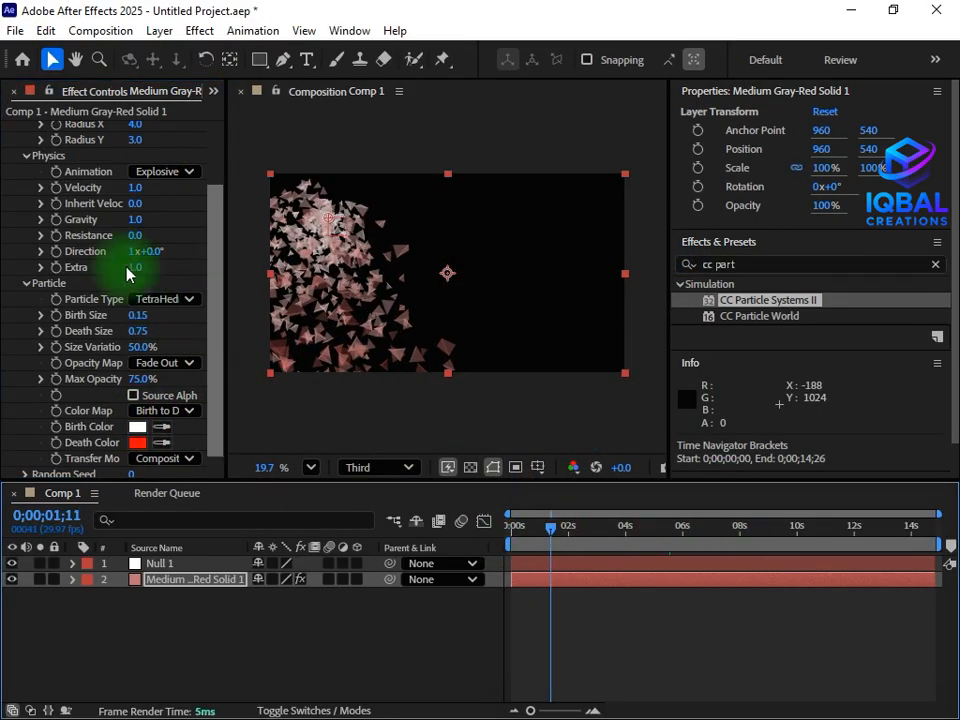
pyautogui.scroll(3, 34, 355)
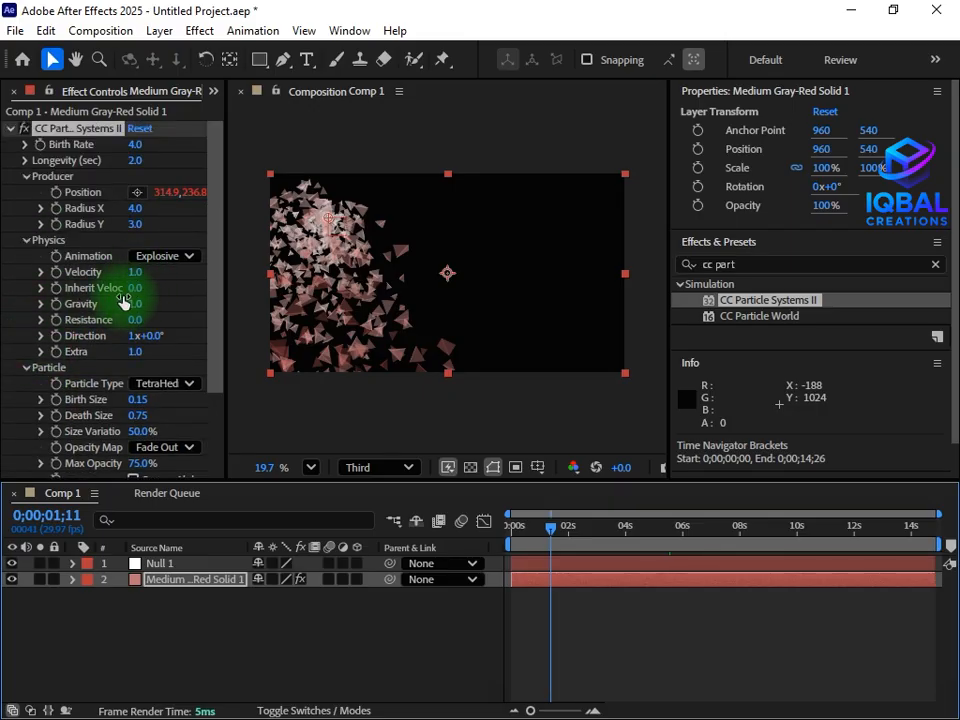
pyautogui.moveTo(132, 303)
pyautogui.mouseDown()
pyautogui.moveTo(228, 306)
pyautogui.moveTo(339, 339)
pyautogui.moveTo(354, 279)
pyautogui.moveTo(160, 313)
pyautogui.moveTo(131, 303)
pyautogui.mouseUp()
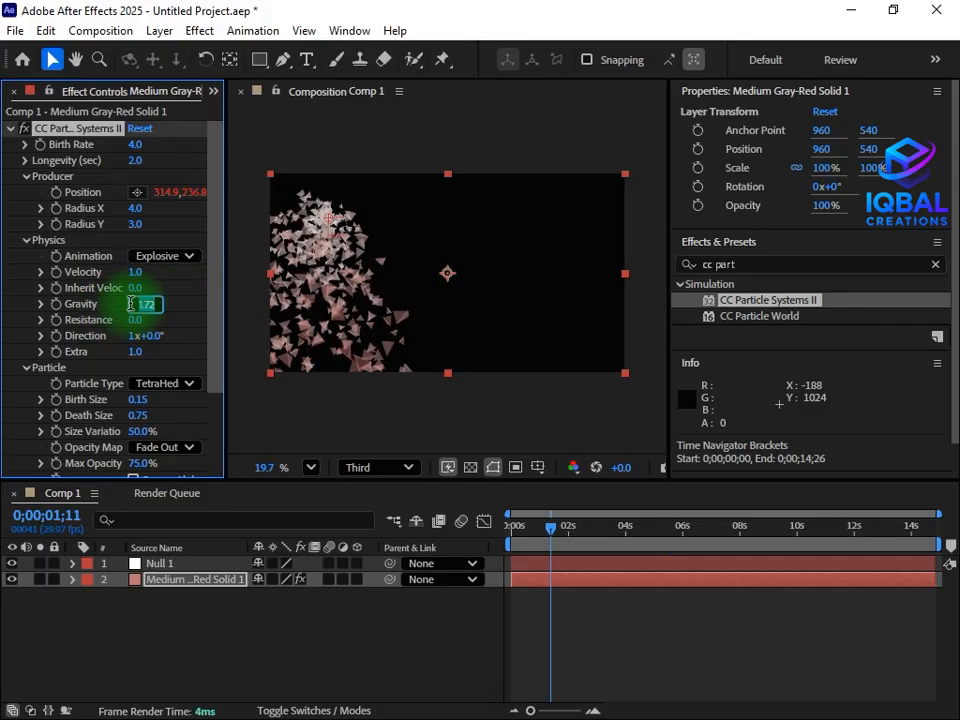
pyautogui.press('Return')
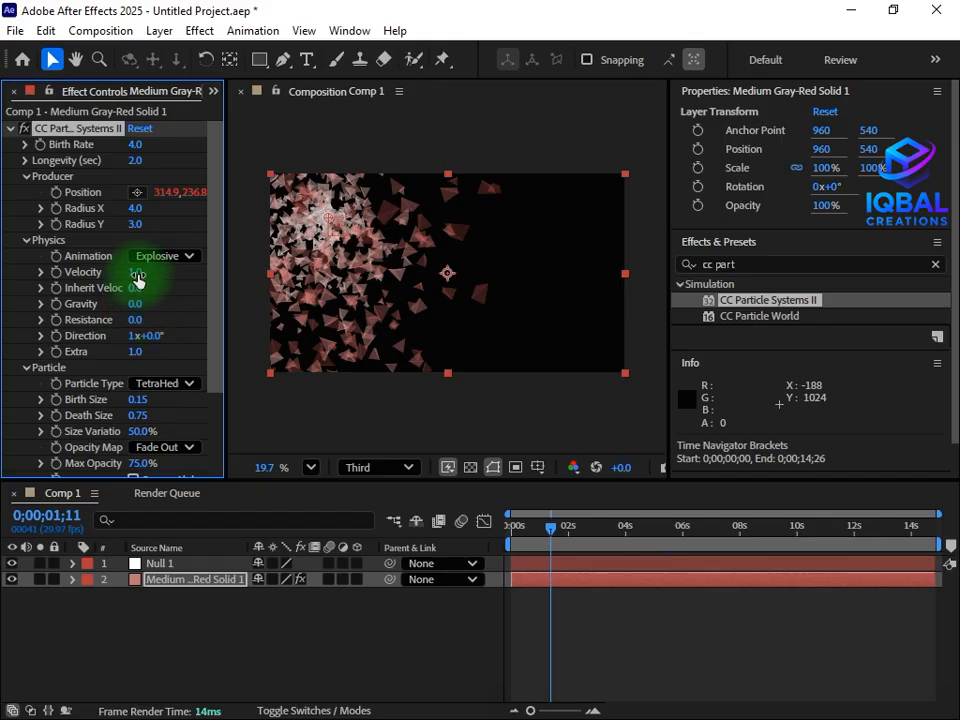
# Set the particle effect's Velocity to 0.1 and check the trail at different times, ending at 0;00;03;06.
pyautogui.moveTo(160, 272); pyautogui.dragTo(70, 288)
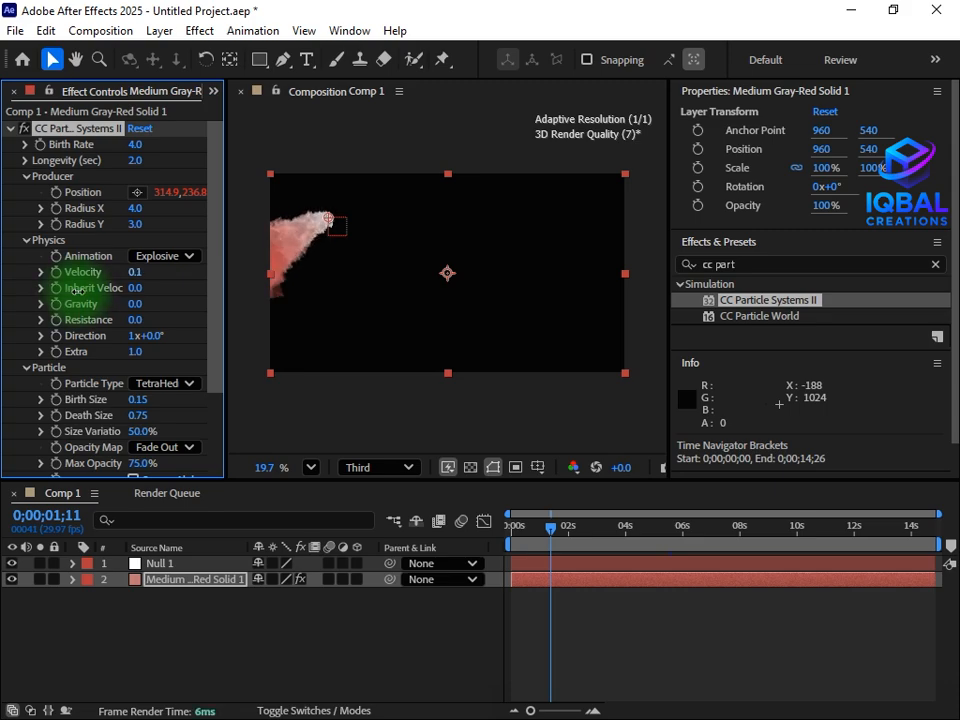
pyautogui.moveTo(544, 530); pyautogui.dragTo(667, 528)
pyautogui.moveTo(131, 279)
pyautogui.mouseDown()
pyautogui.moveTo(141, 272)
pyautogui.moveTo(117, 276)
pyautogui.moveTo(141, 283)
pyautogui.mouseUp()
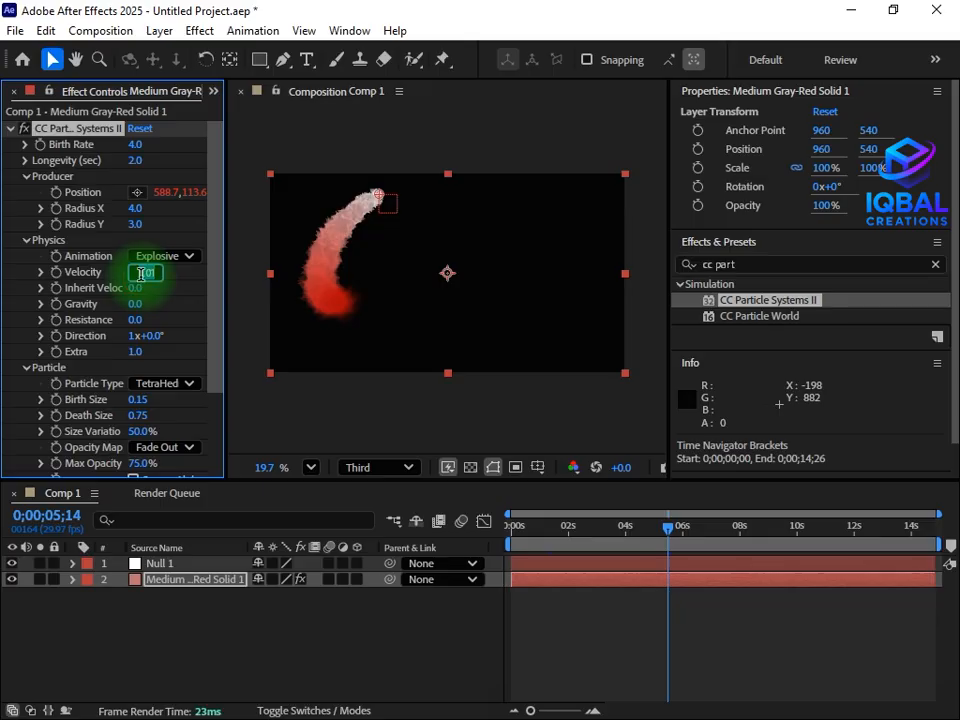
pyautogui.click(138, 273)
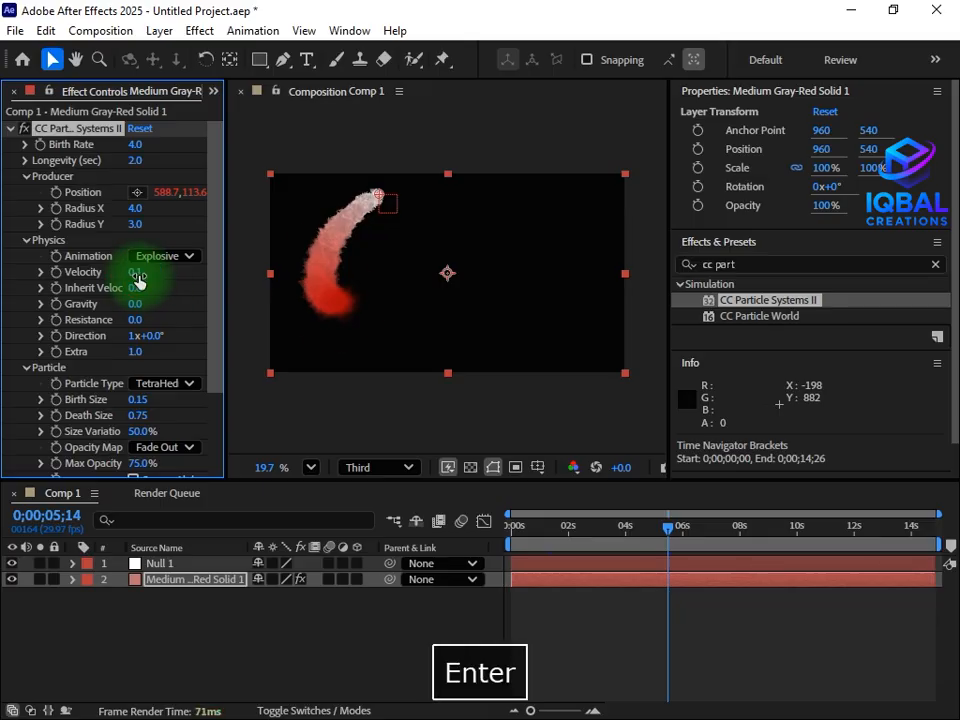
pyautogui.click(444, 408)
pyautogui.moveTo(680, 543); pyautogui.dragTo(608, 542)
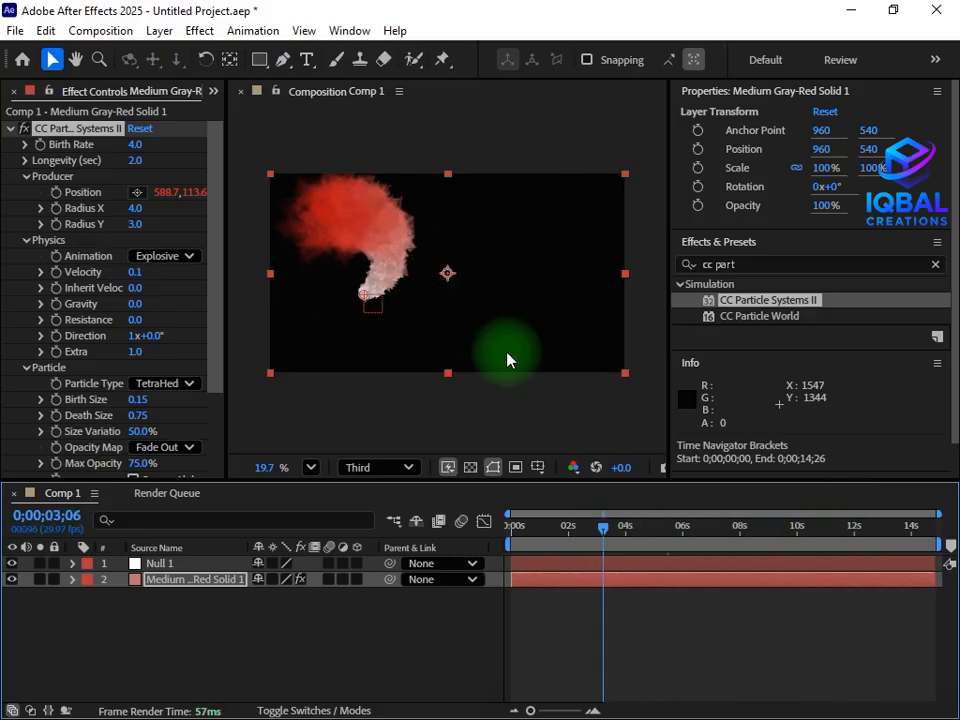
# Set the Producer Radius X and Radius Y to 0.0 and the Physics Animation to Direction, and preview the trail from the start.
pyautogui.moveTo(137, 212)
pyautogui.mouseDown()
pyautogui.moveTo(90, 208)
pyautogui.moveTo(160, 224)
pyautogui.moveTo(132, 227)
pyautogui.mouseUp()
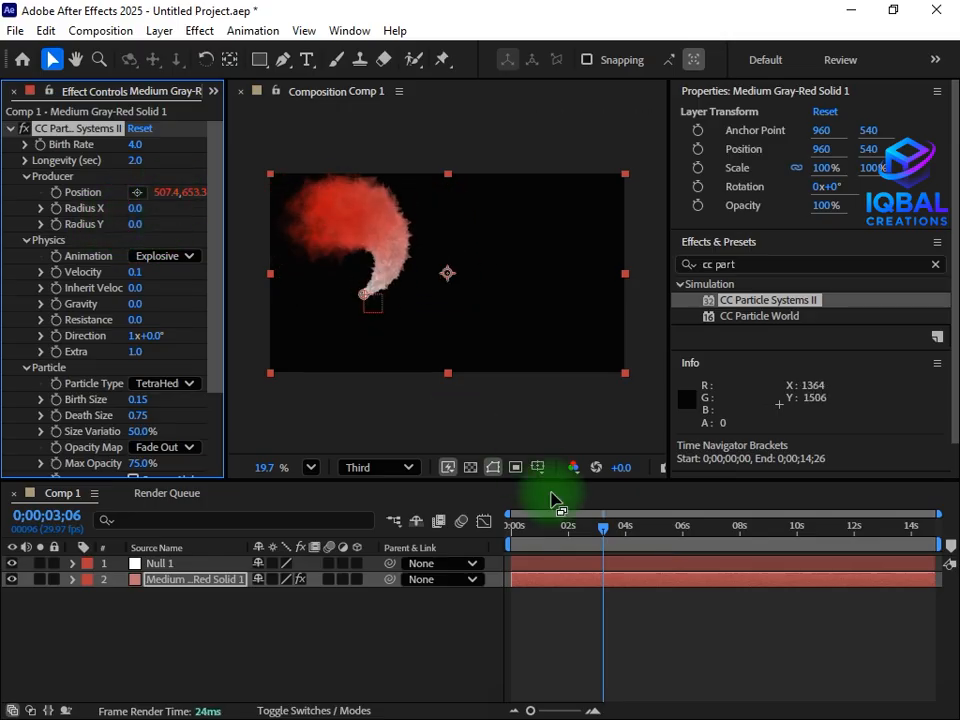
pyautogui.moveTo(603, 527); pyautogui.dragTo(621, 543)
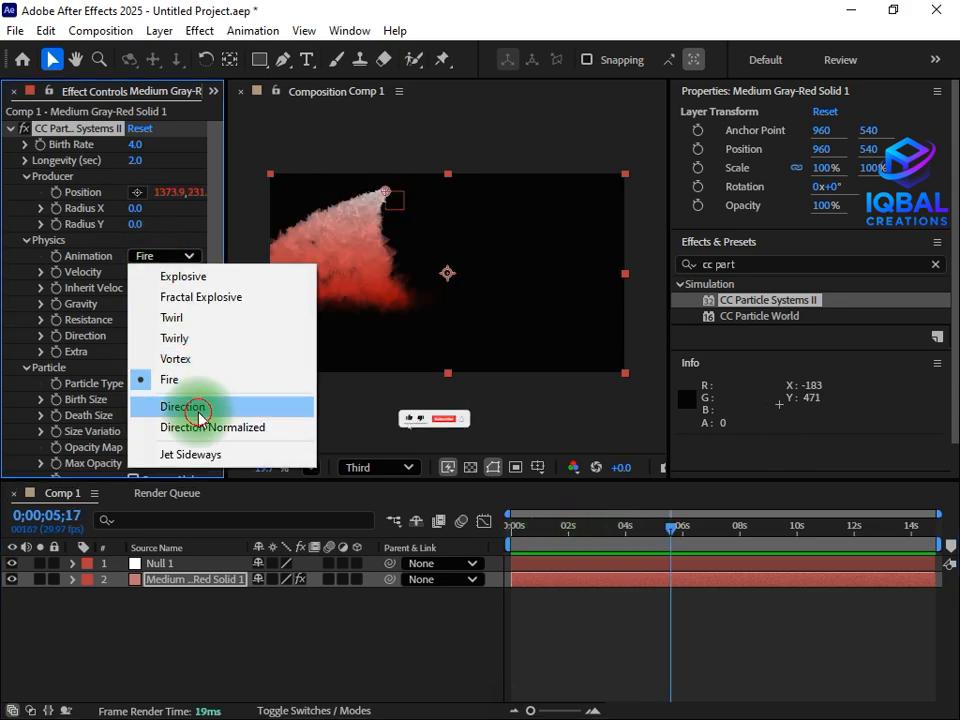
pyautogui.click(199, 410)
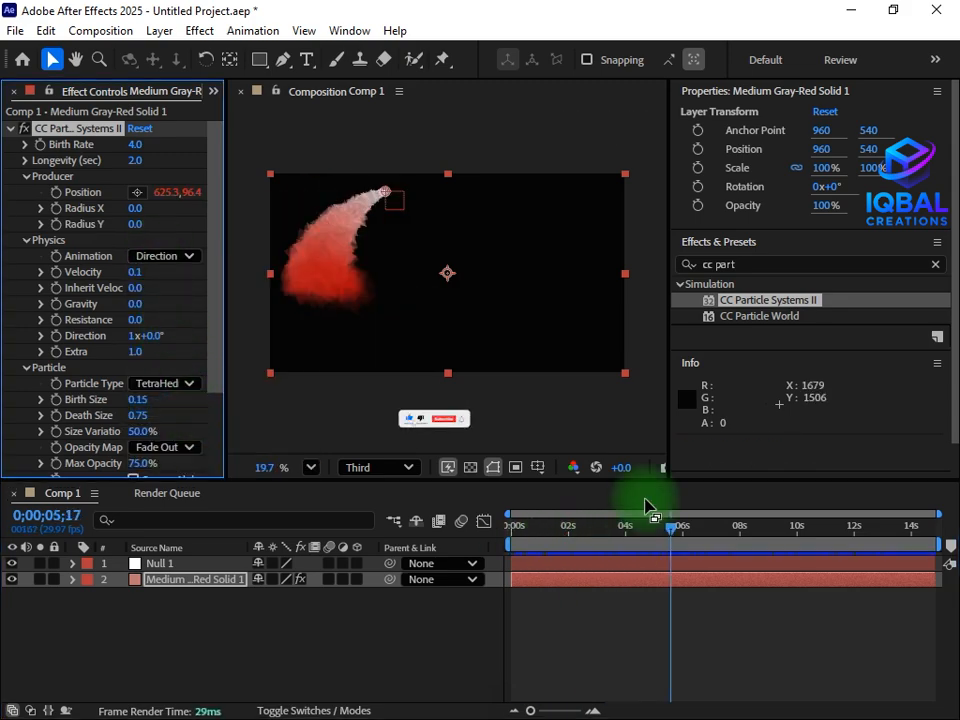
pyautogui.moveTo(679, 545); pyautogui.dragTo(521, 568)
pyautogui.press('space')
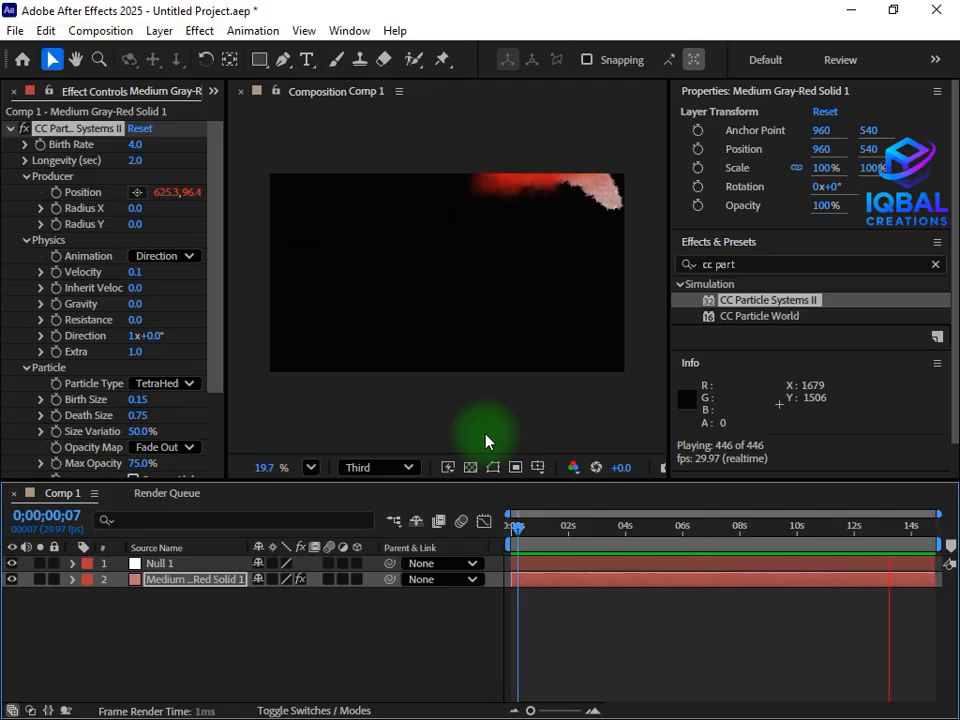
pyautogui.press('space')
# Try Birth Rate 0.4 with Longevity 2.3 and Birth Rate 5.5 with Longevity 4.0, comparing the trail at different times.
pyautogui.click(560, 527)
pyautogui.moveTo(560, 527); pyautogui.dragTo(580, 527)
pyautogui.moveTo(138, 152); pyautogui.dragTo(90, 145)
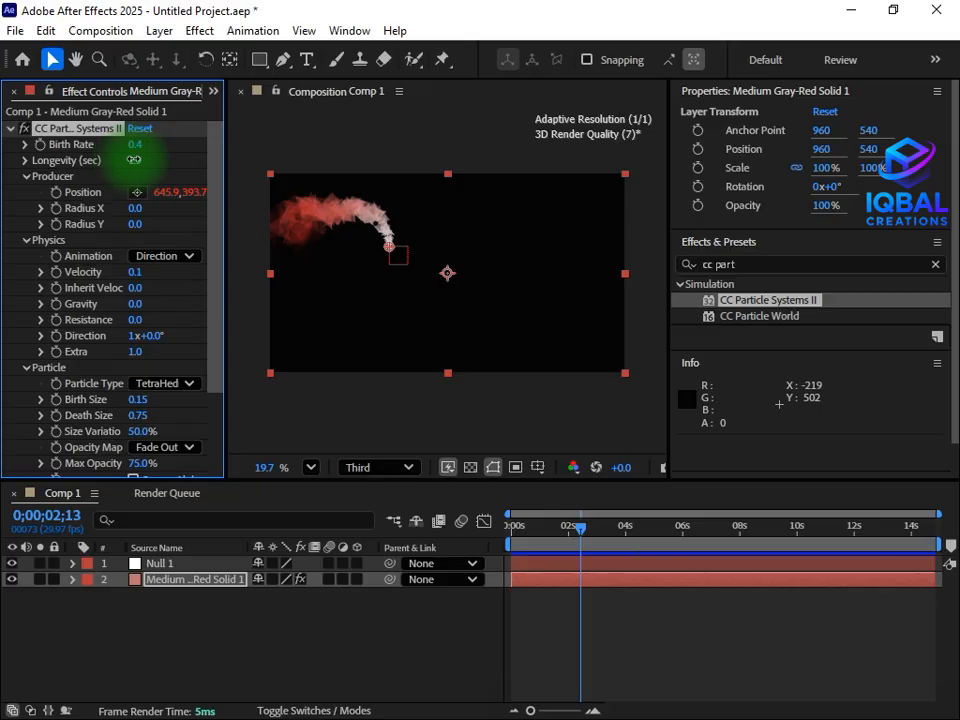
pyautogui.moveTo(133, 159); pyautogui.dragTo(157, 159)
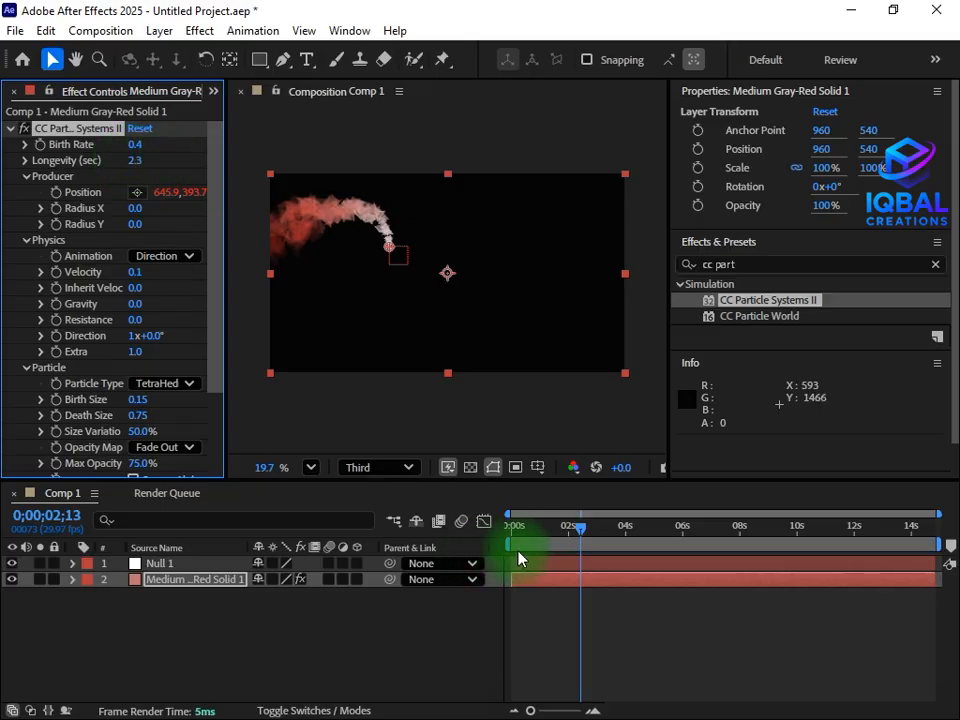
pyautogui.moveTo(585, 537); pyautogui.dragTo(638, 521)
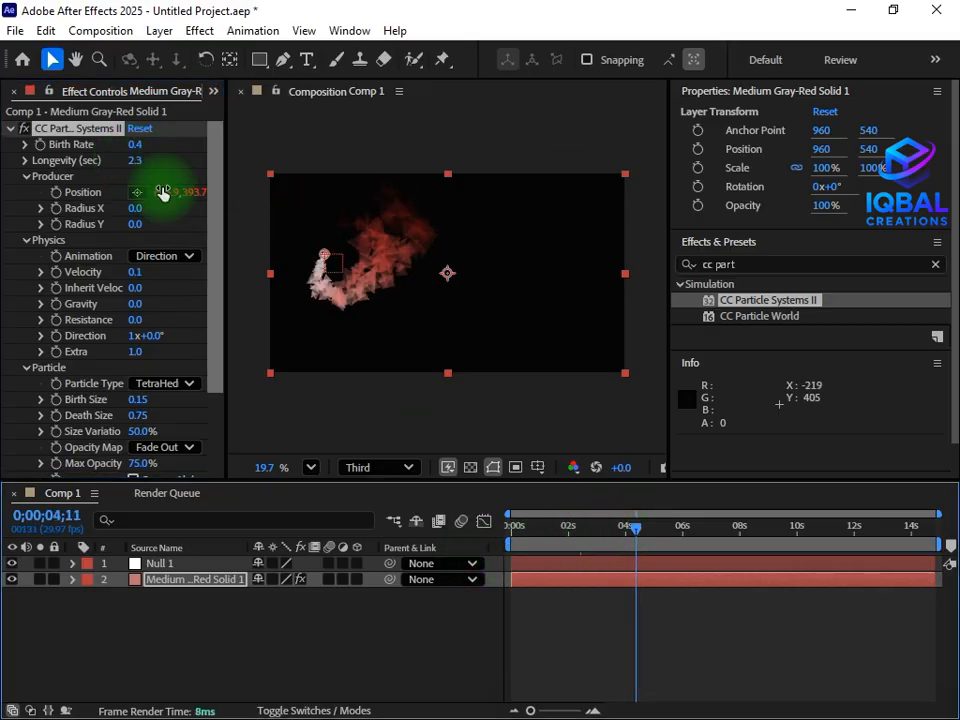
pyautogui.moveTo(136, 162); pyautogui.dragTo(189, 138)
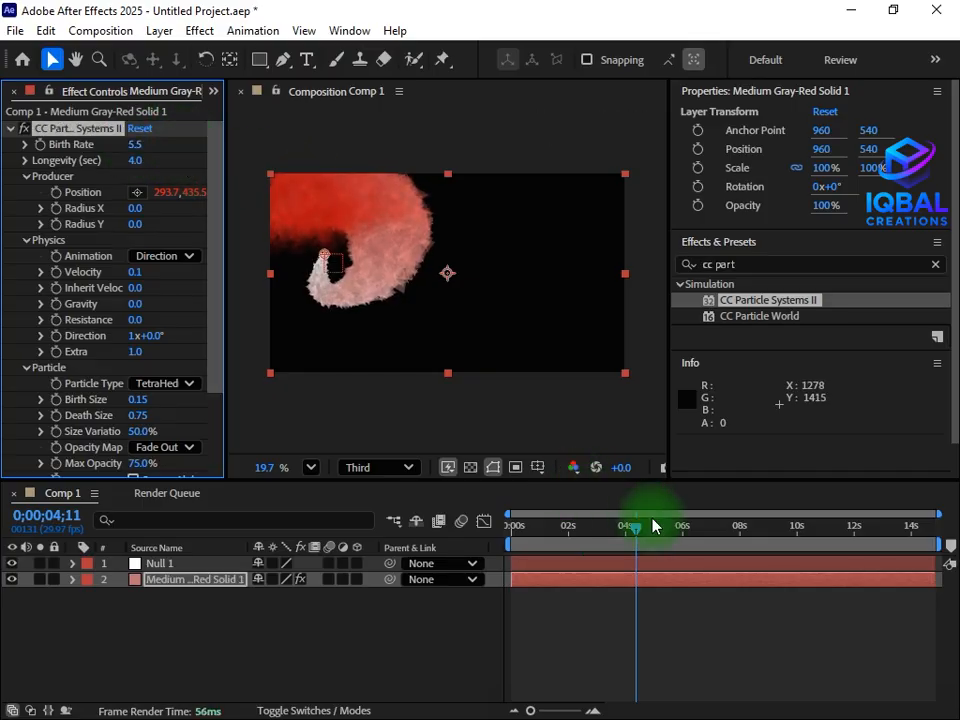
pyautogui.moveTo(651, 520); pyautogui.dragTo(714, 551)
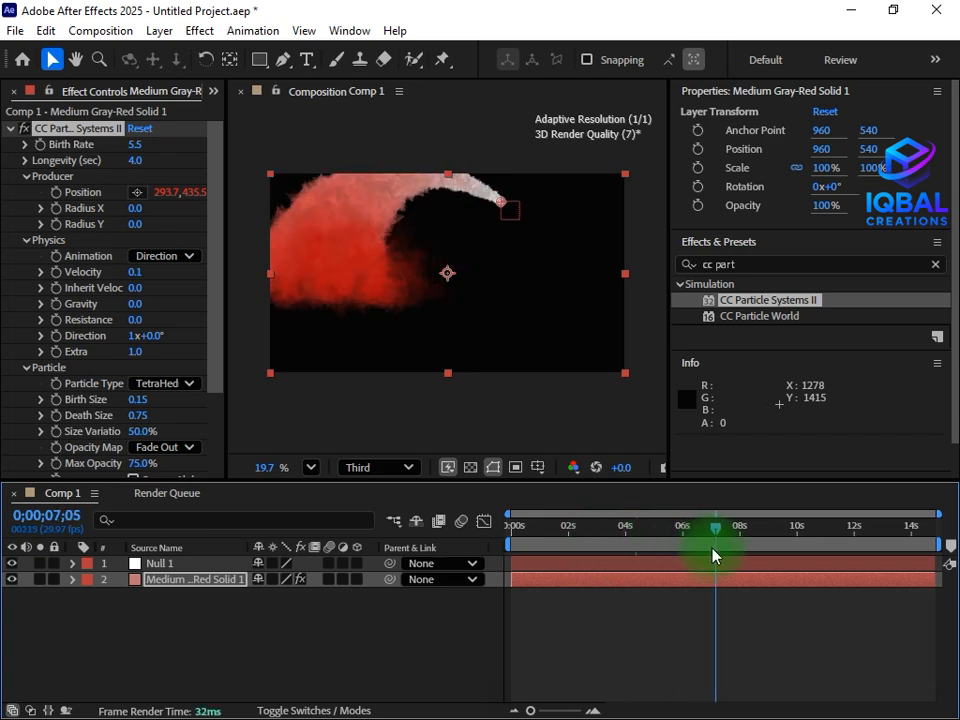
# Set the particle effect's Longevity to 2.5 seconds and its Birth Rate to 0.8.
pyautogui.moveTo(136, 167); pyautogui.dragTo(15, 179)
pyautogui.moveTo(727, 546); pyautogui.dragTo(687, 557)
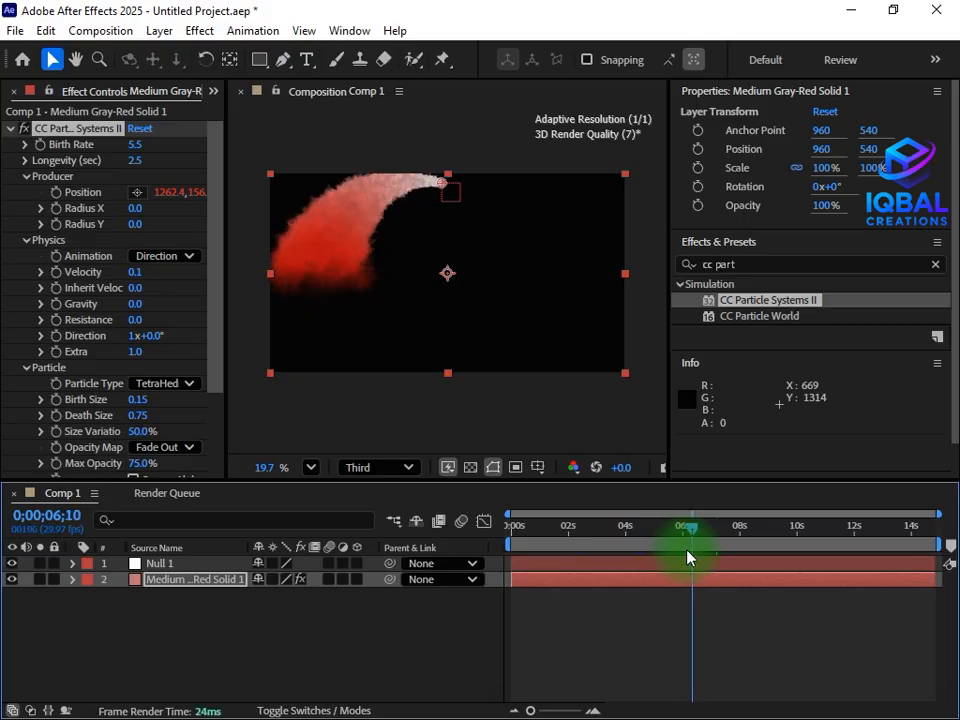
pyautogui.moveTo(133, 146); pyautogui.dragTo(92, 158)
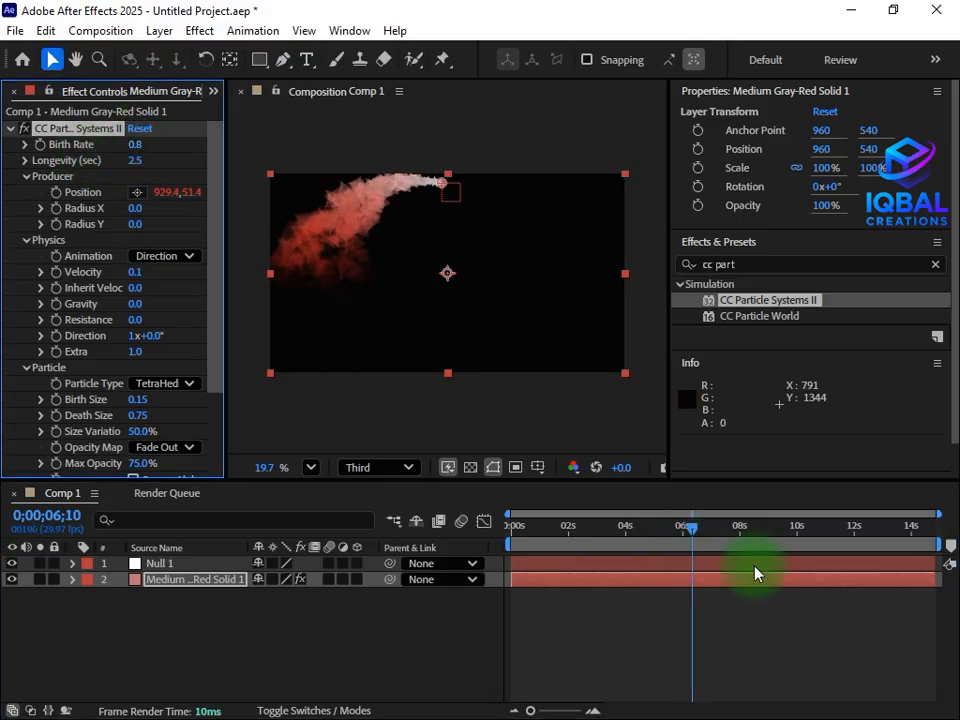
# Preview the trail from the start with the particle effect's settings collapsed, and move the current time to 0;00;03;25.
pyautogui.moveTo(657, 546); pyautogui.dragTo(527, 568)
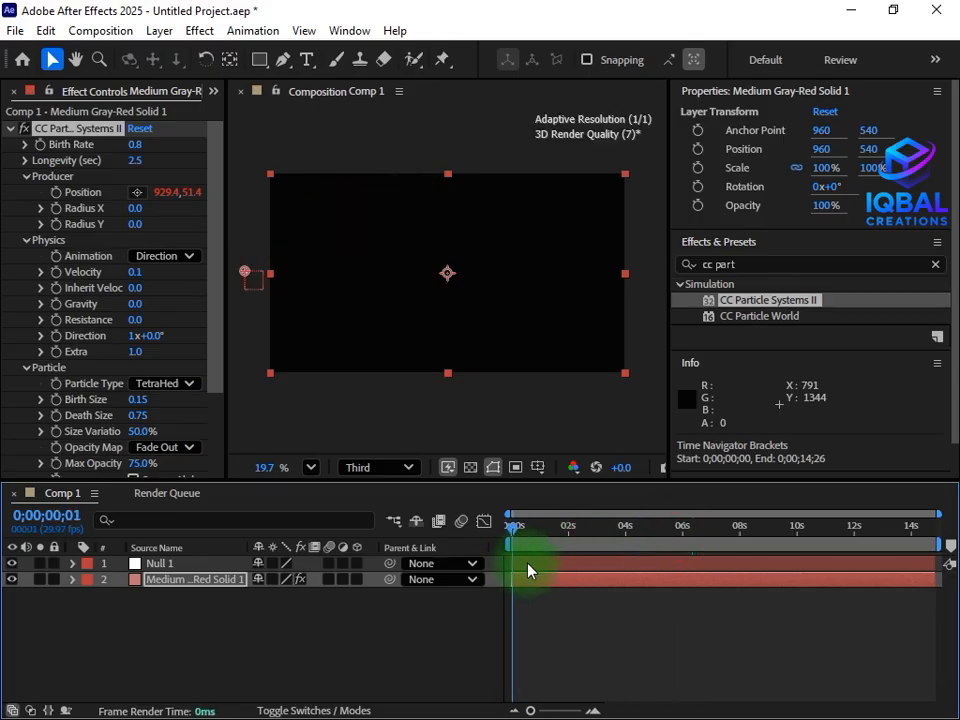
pyautogui.press('space')
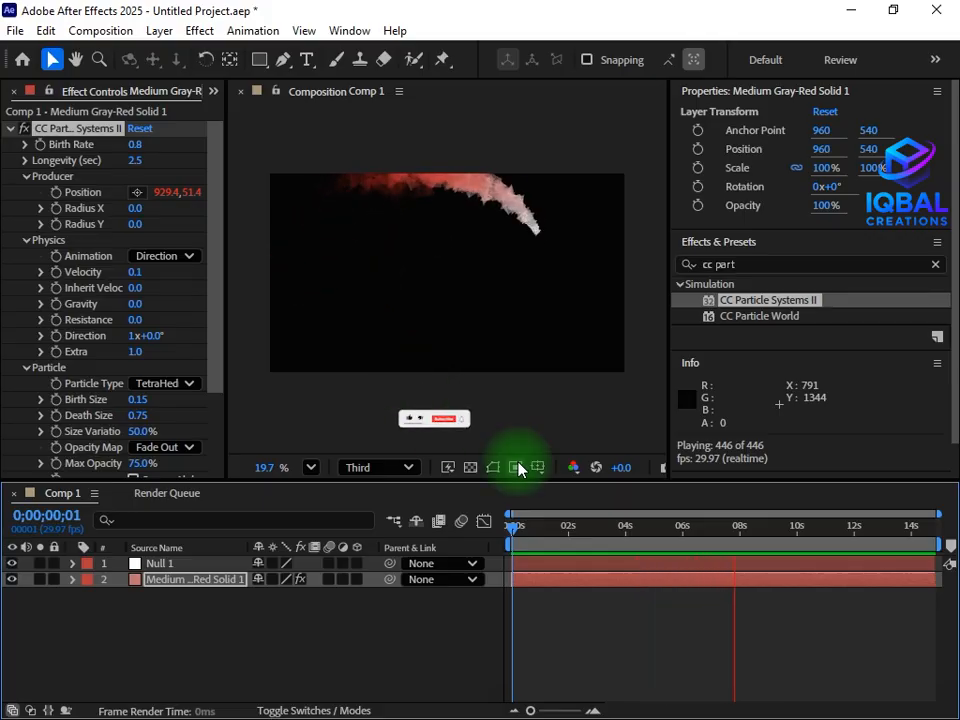
pyautogui.click(11, 129)
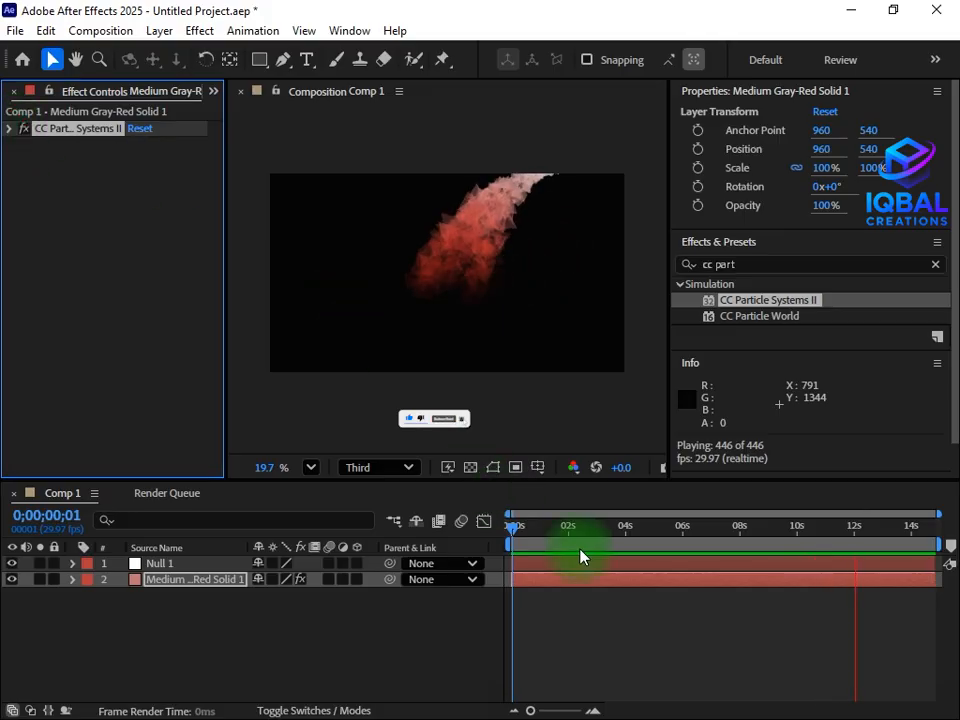
pyautogui.press('space')
pyautogui.moveTo(866, 527); pyautogui.dragTo(621, 551)
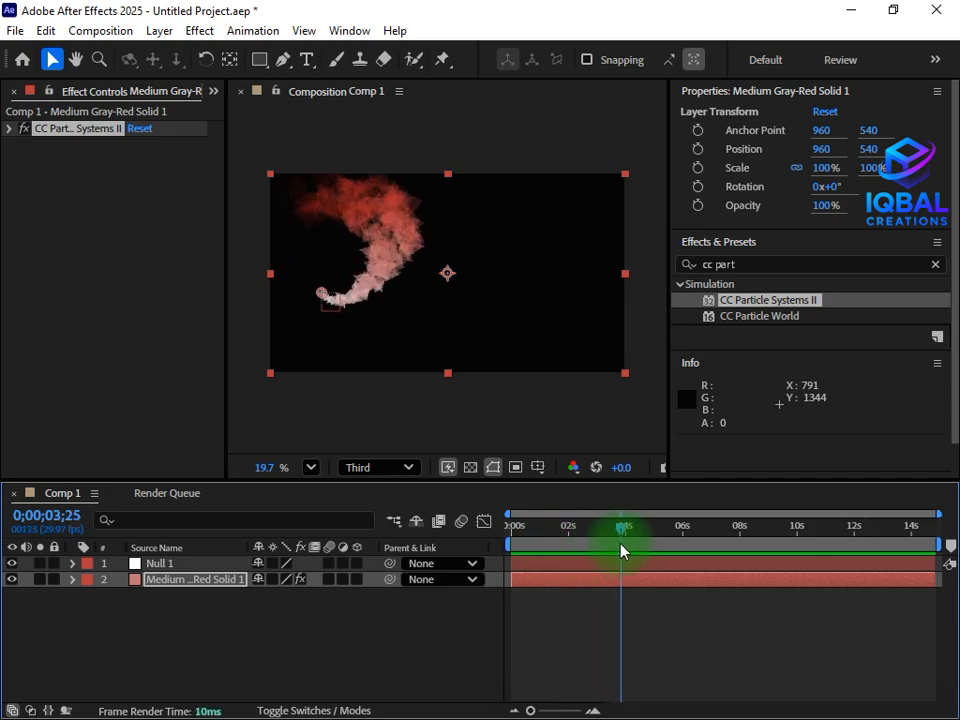